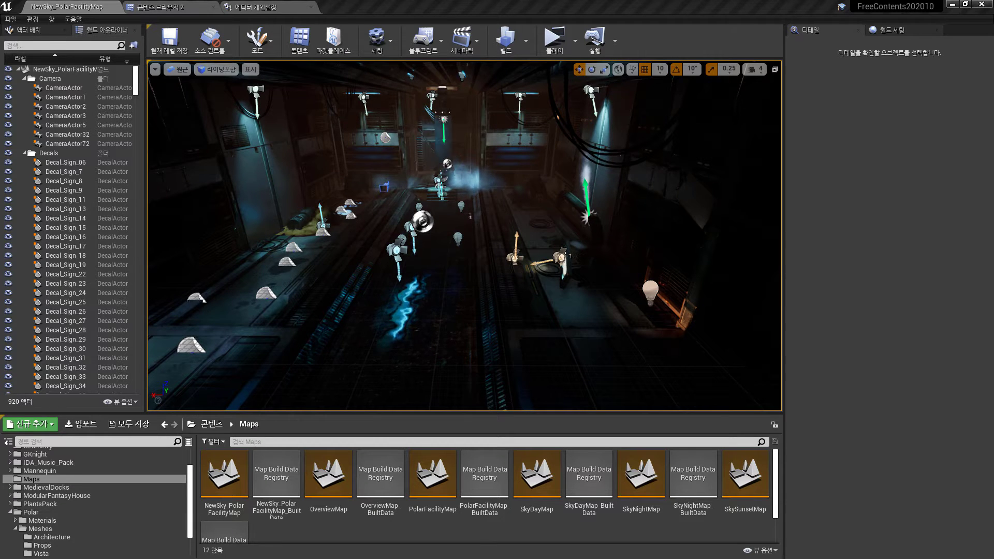
# - Open the SkyNightMap level from the Maps content folder
pyautogui.click(34, 480)
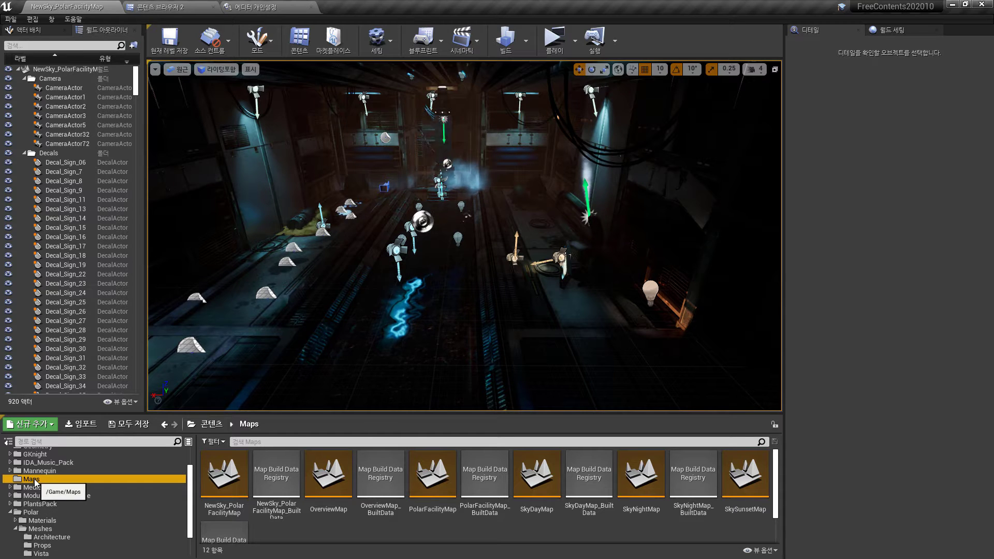
pyautogui.click(537, 477)
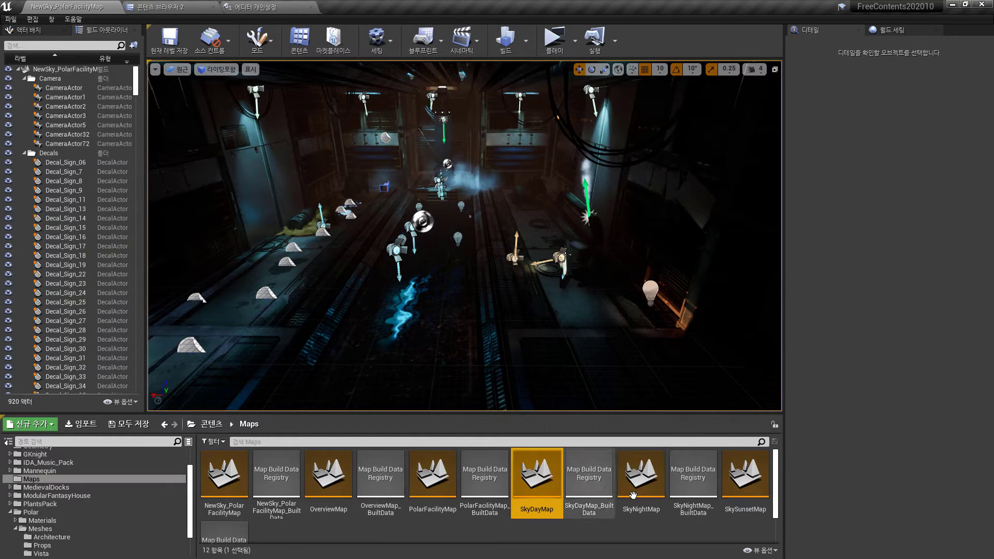
pyautogui.click(633, 496)
pyautogui.click(752, 485)
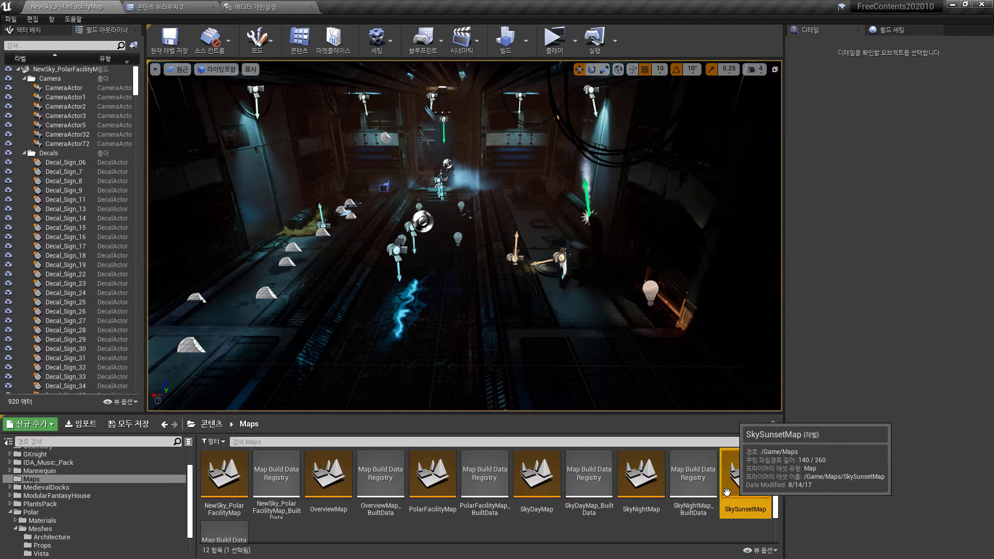
pyautogui.doubleClick(634, 477)
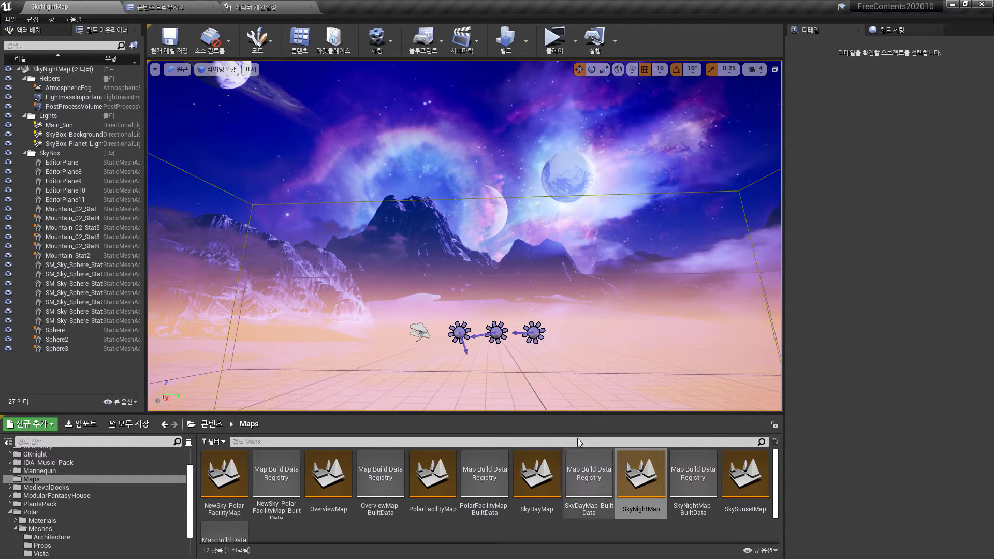
# - Select the Main_Sun directional light and examine its light, Lightmass, light shaft and shadow settings
pyautogui.click(459, 331)
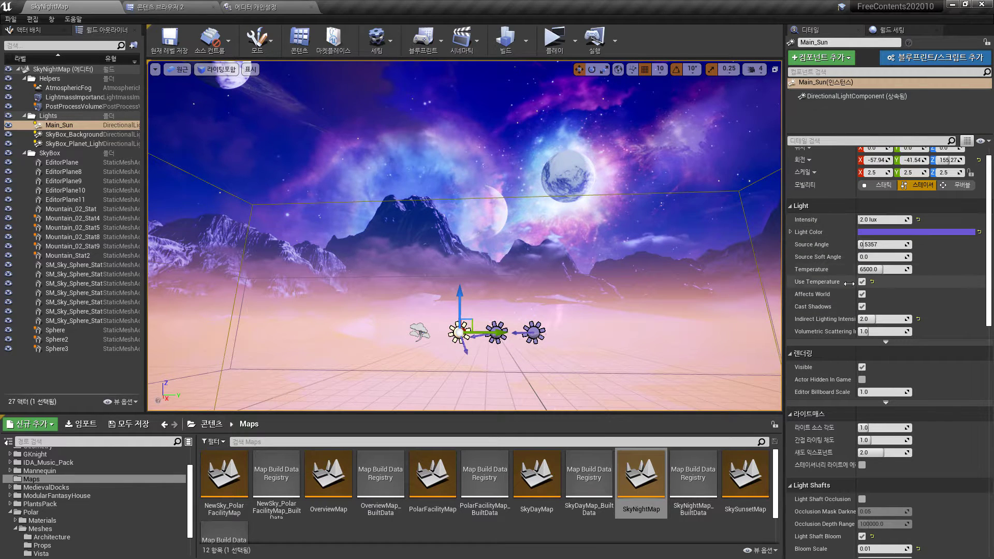
pyautogui.scroll(-1, 849, 291)
pyautogui.scroll(-2, 849, 291)
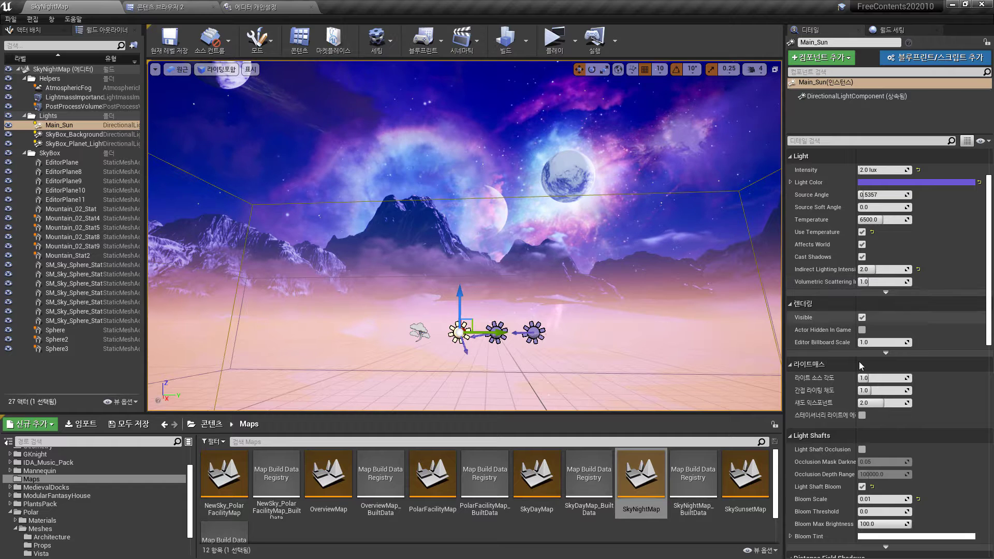
pyautogui.scroll(-11, 833, 448)
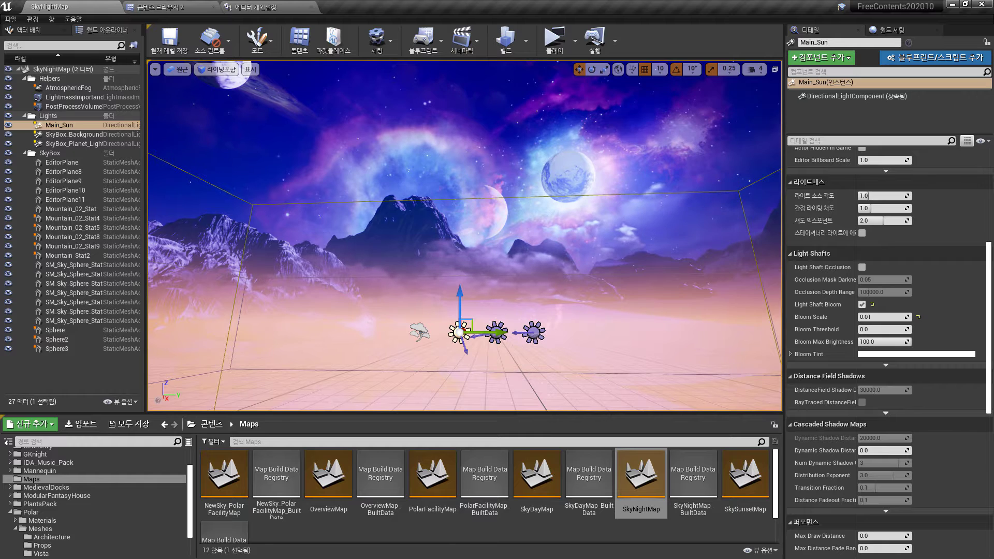
# - Open EditorPlane8's M_Sky_Night_Galaxy_Map material instance for editing and arrange its window so the night sky stays in view
pyautogui.doubleClick(74, 174)
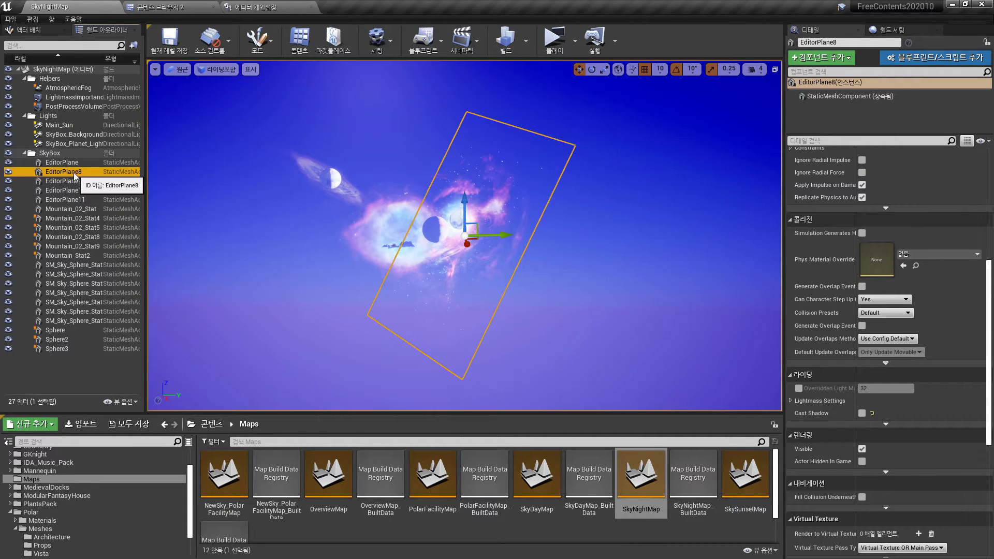
pyautogui.scroll(10, 884, 319)
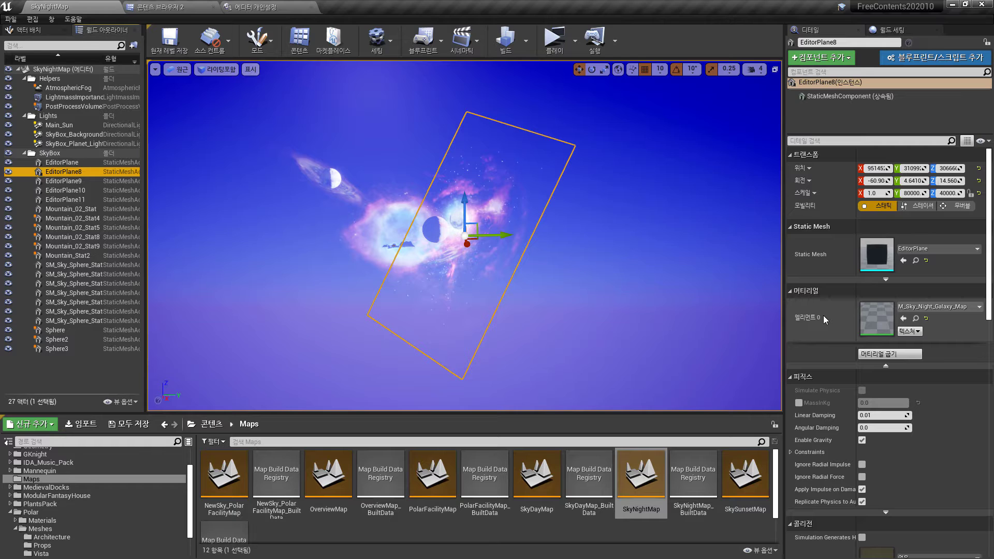
pyautogui.click(916, 319)
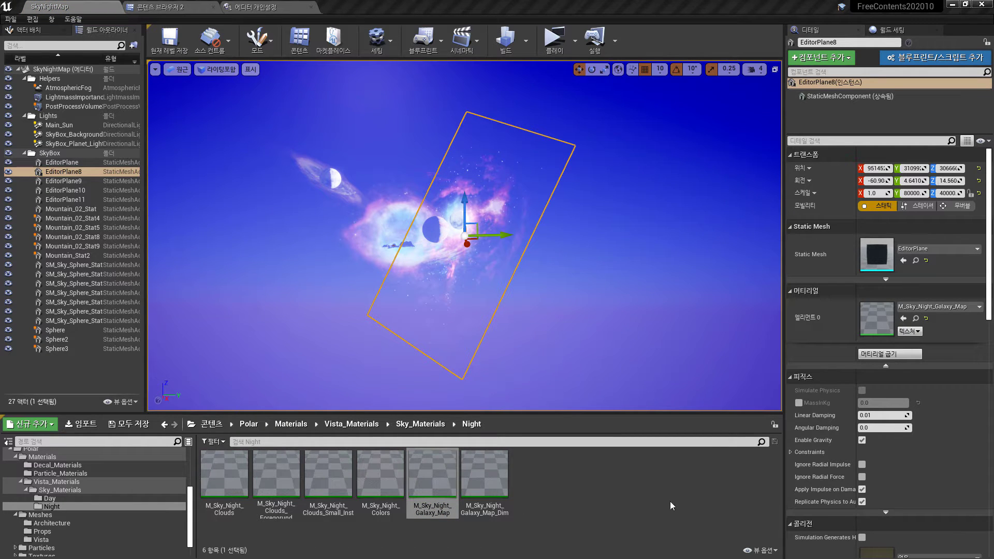
pyautogui.doubleClick(430, 481)
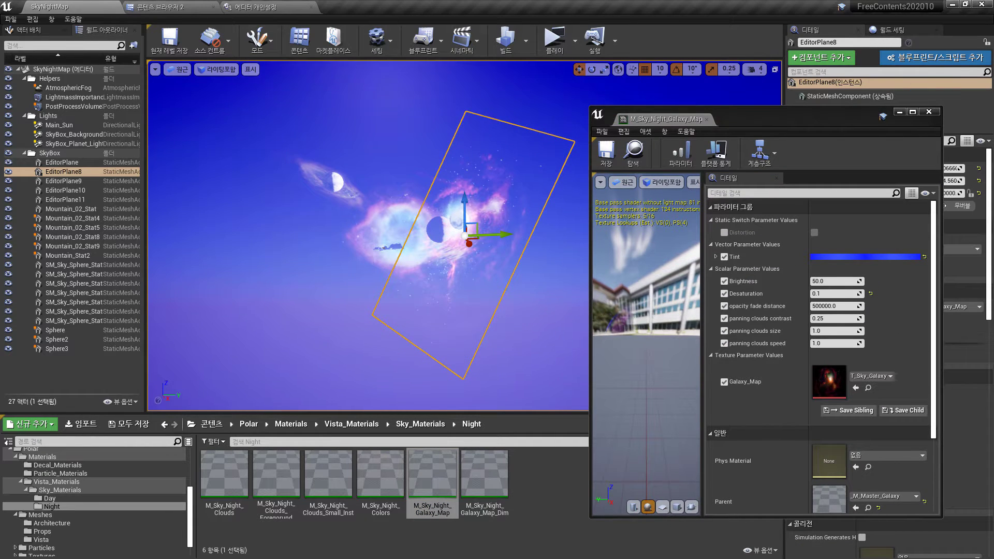
pyautogui.press('1')
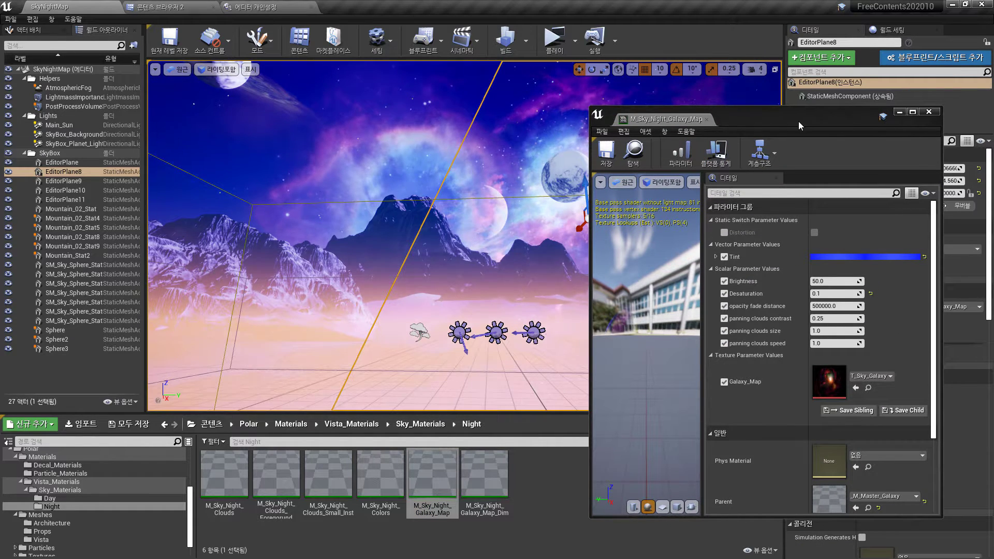
pyautogui.moveTo(801, 126); pyautogui.dragTo(238, 122)
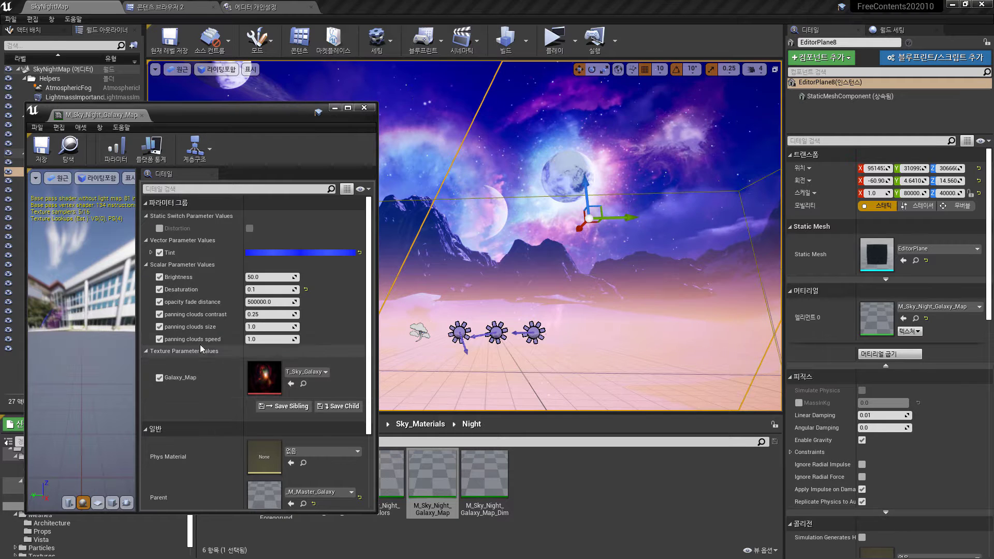
# - Set the galaxy material's panning clouds speed to 4 and its Brightness to 200
pyautogui.click(264, 339)
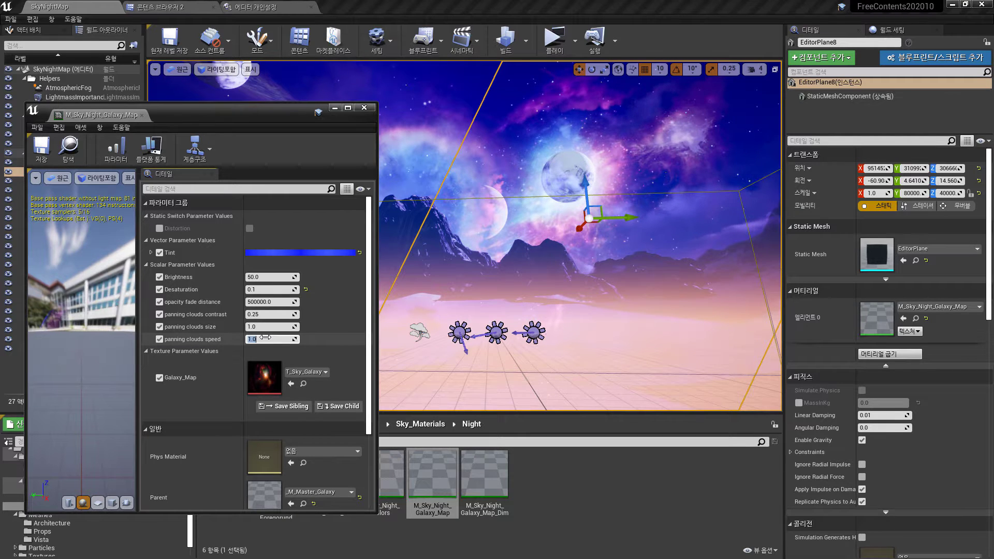
pyautogui.write('4')
pyautogui.press('Return')
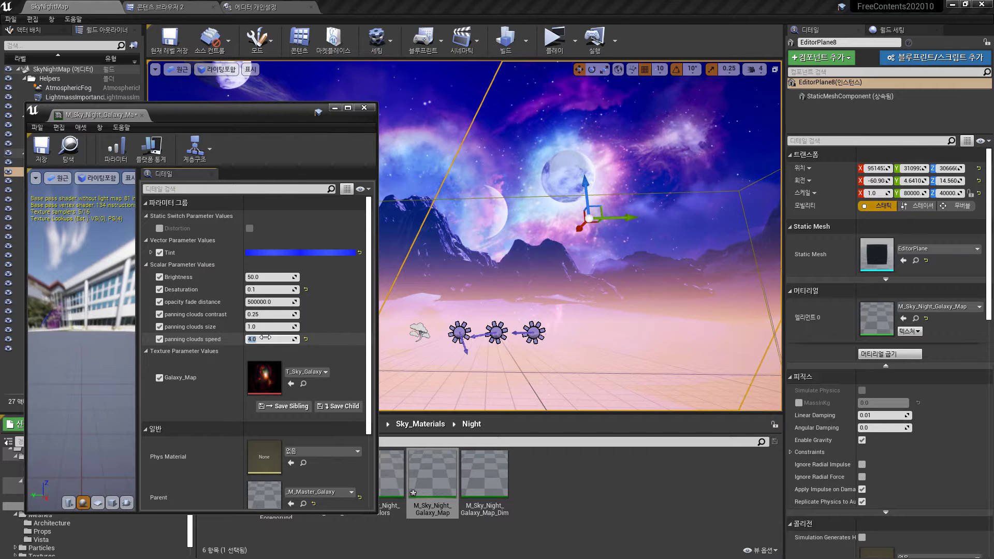
pyautogui.click(270, 278)
pyautogui.write('200')
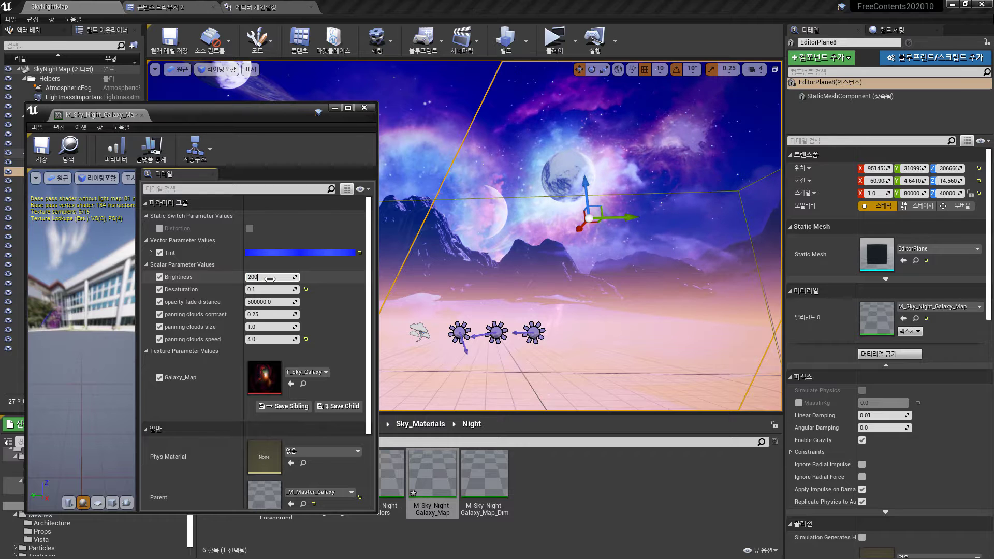
pyautogui.press('Return')
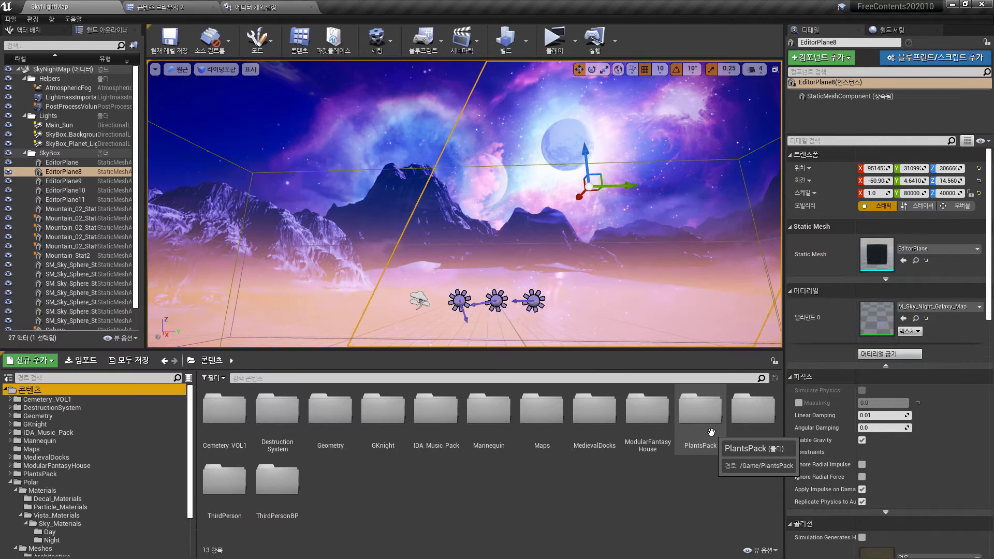
# - Open the Maps folder from the root content folder
pyautogui.doubleClick(544, 415)
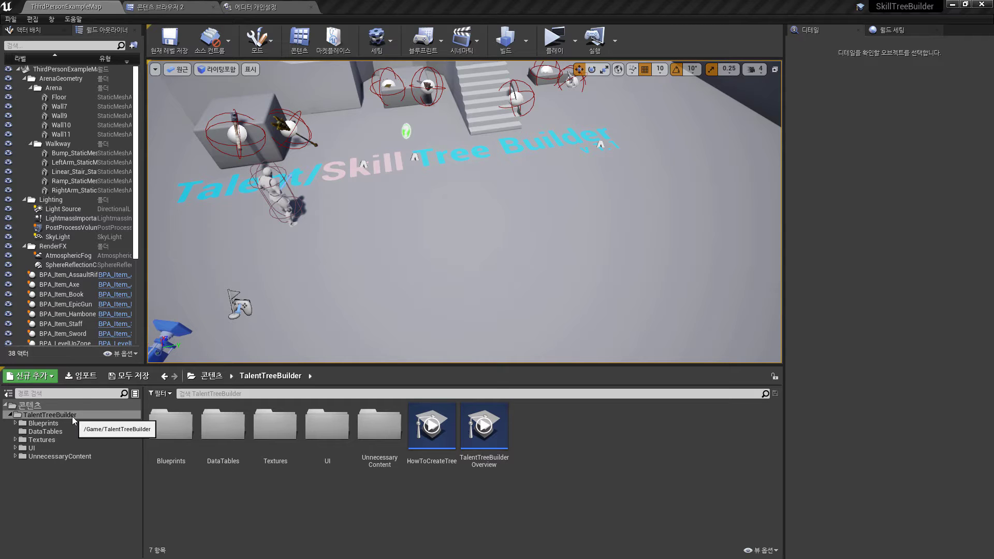
# - Start the HowToCreateTree tutorial from the TalentTreeBuilder folder of the SkillTreeBuilder project
pyautogui.click(73, 416)
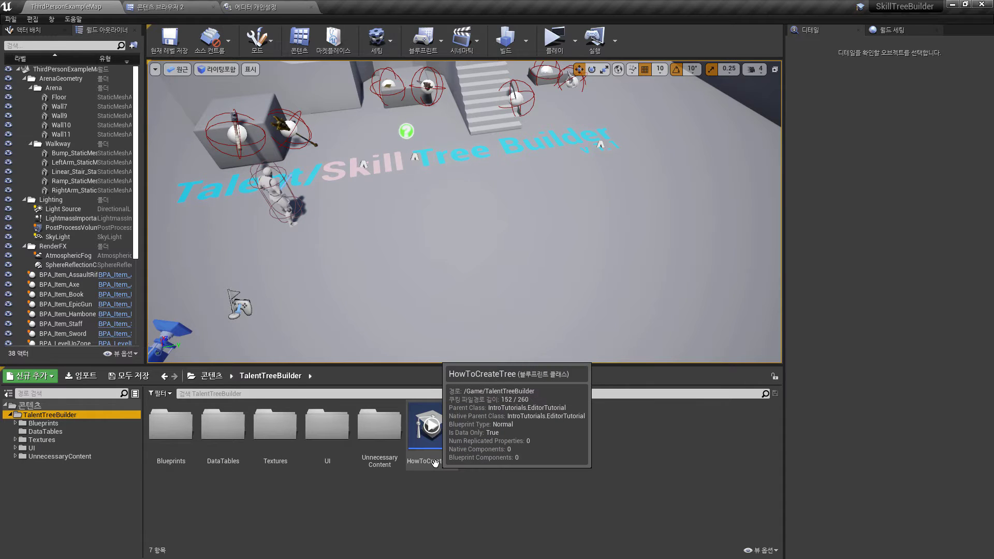
pyautogui.click(434, 461)
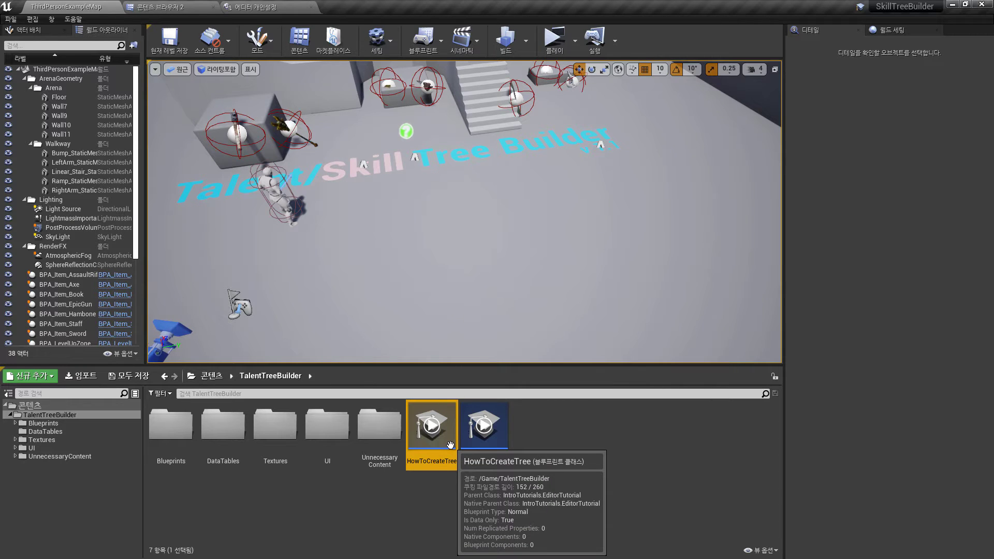
pyautogui.click(559, 510)
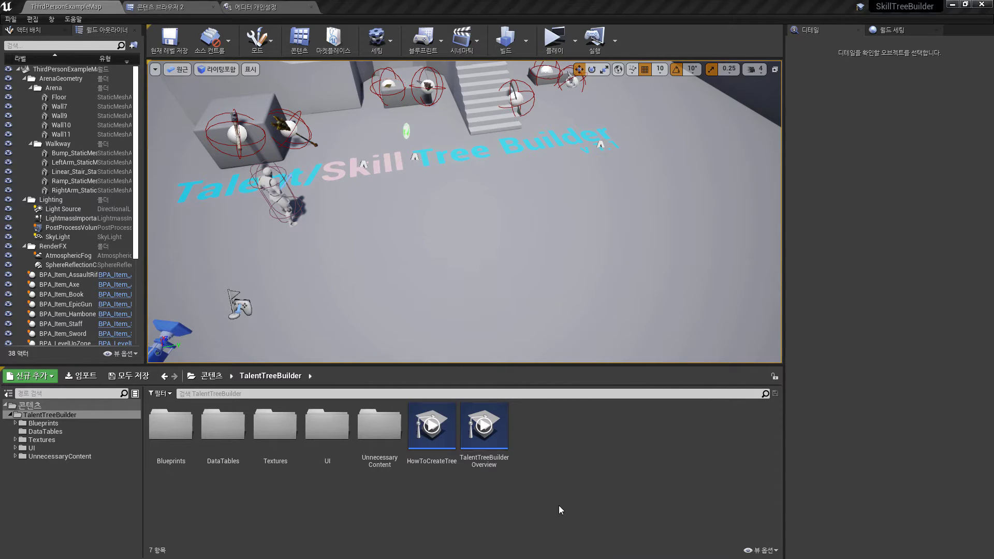
pyautogui.doubleClick(434, 434)
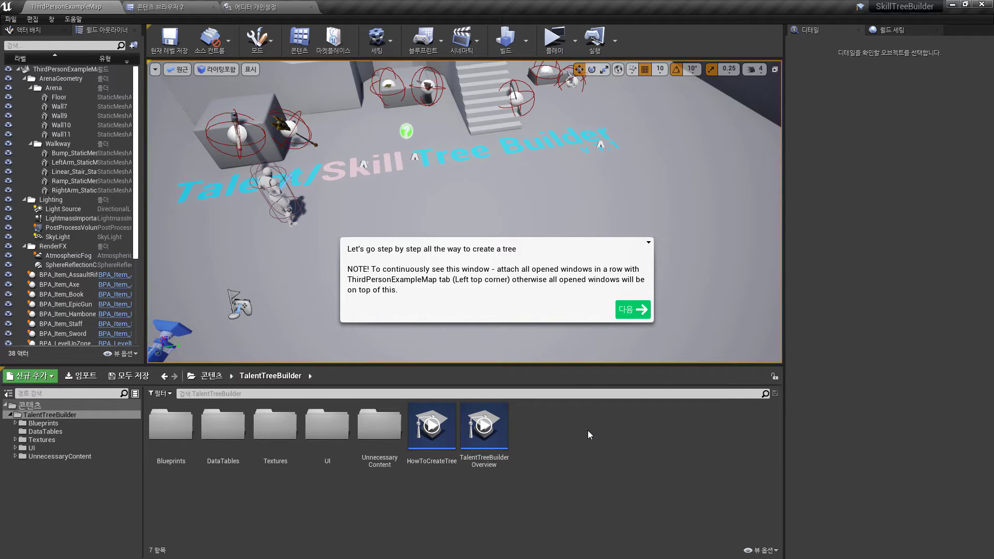
# - Advance the tree tutorial to the instruction for adding a Mage row to the hero class list
pyautogui.click(625, 315)
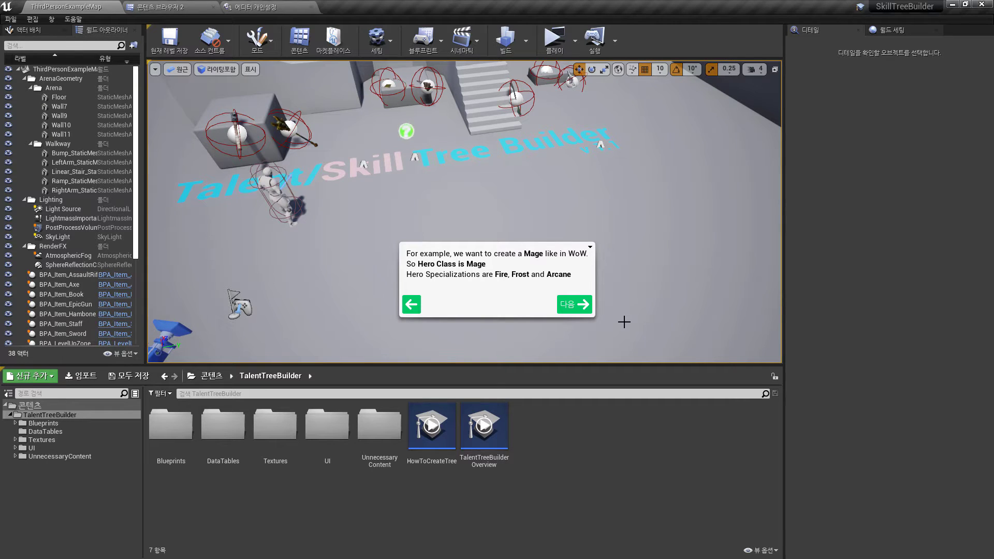
pyautogui.click(579, 310)
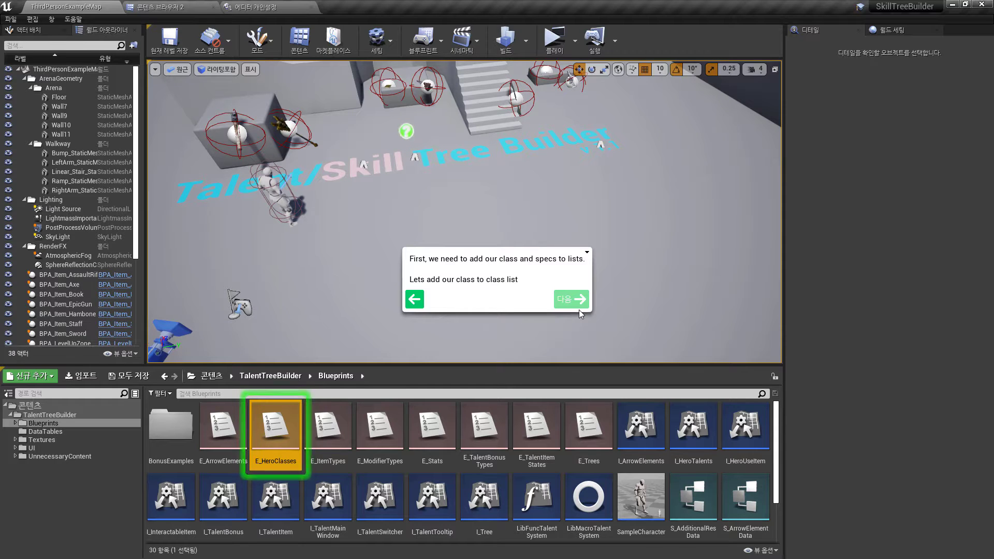
pyautogui.click(573, 358)
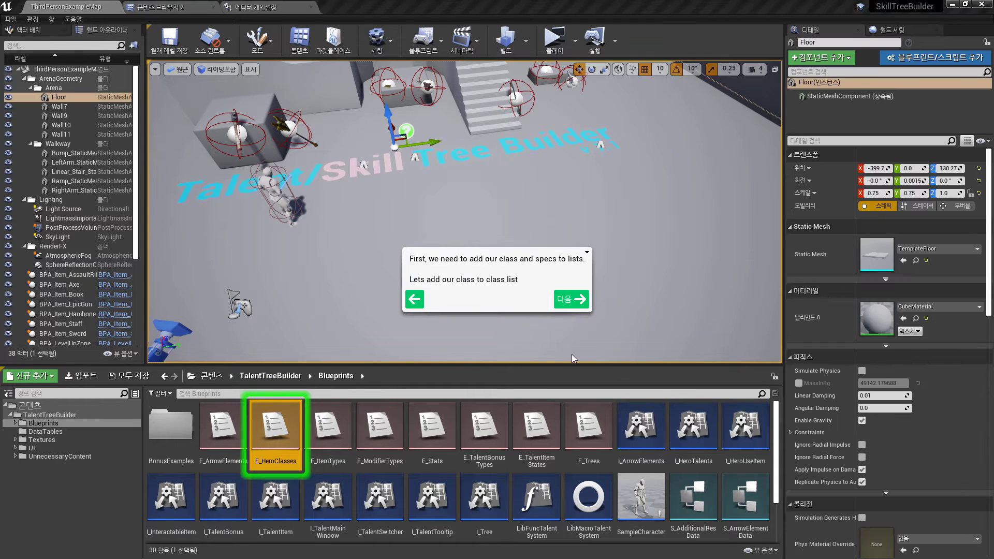
pyautogui.click(570, 303)
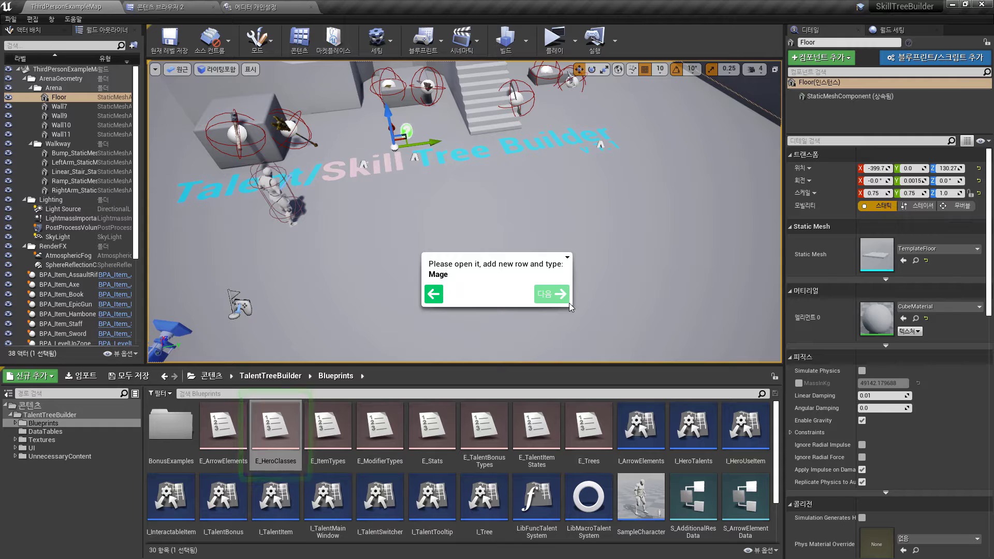
# - Add a new enumerator named Mage to the E_HeroClasses enumeration and save the asset
pyautogui.doubleClick(275, 418)
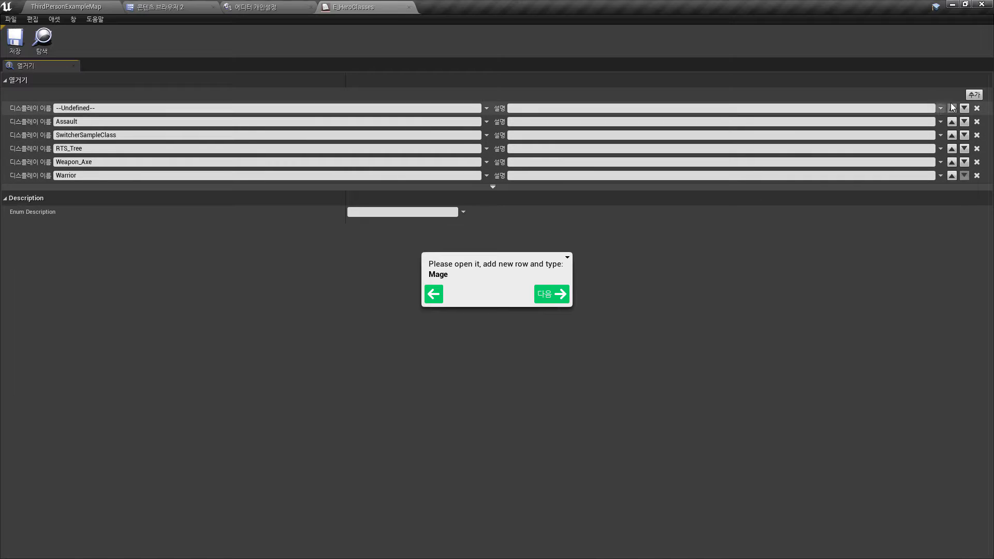
pyautogui.click(973, 96)
pyautogui.click(106, 189)
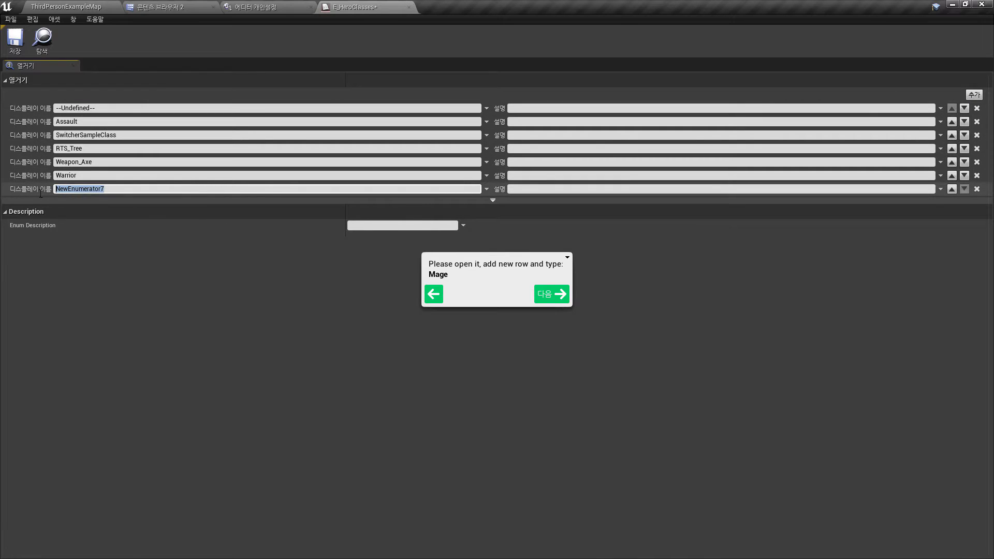
pyautogui.write('Mage')
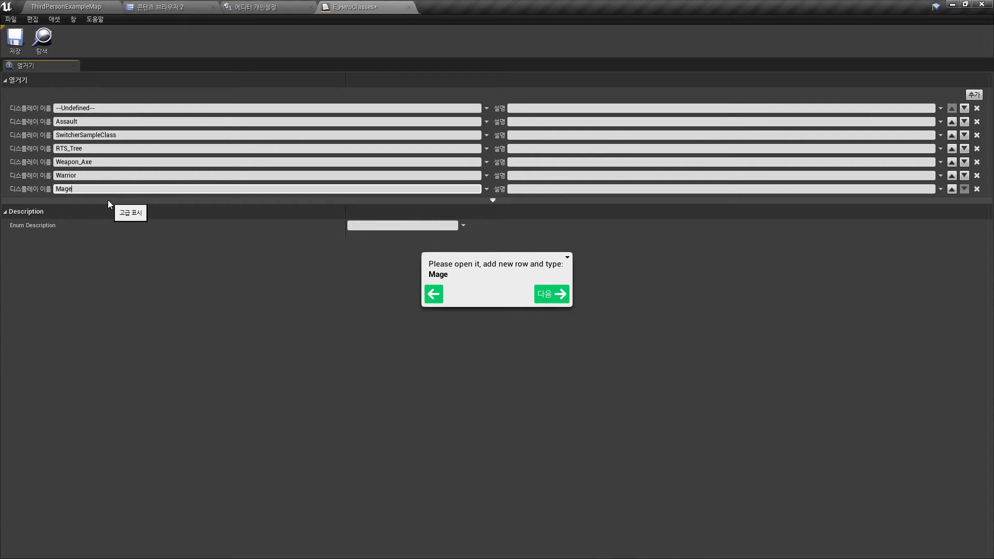
pyautogui.click(15, 39)
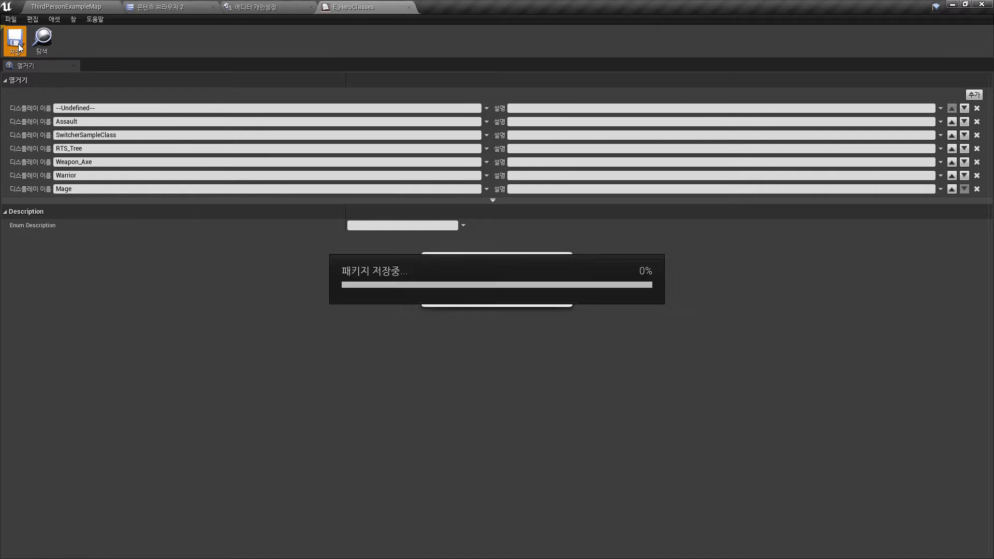
# - Return to the ThirdPersonExampleMap level and advance the tutorial to the instruction for adding three specialization rows
pyautogui.click(94, 7)
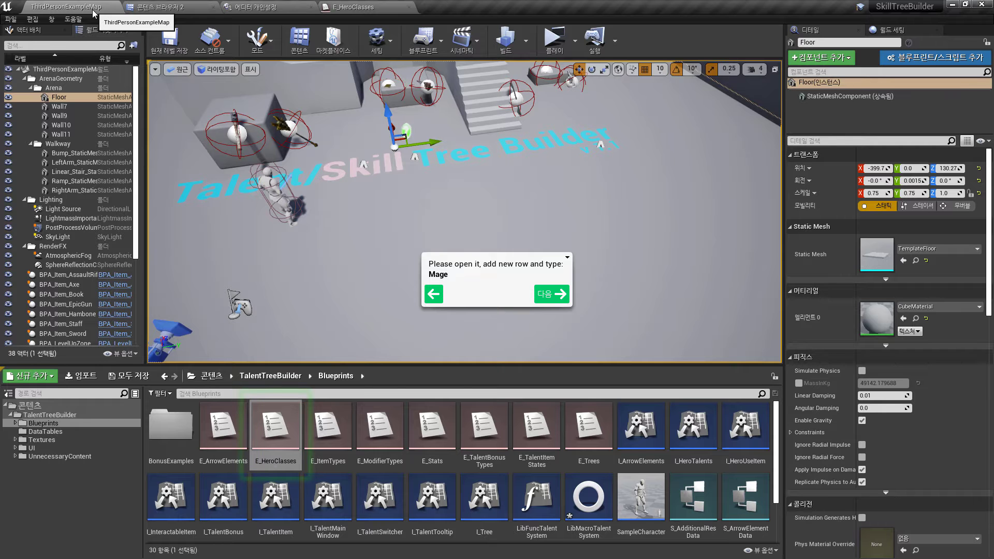
pyautogui.click(562, 300)
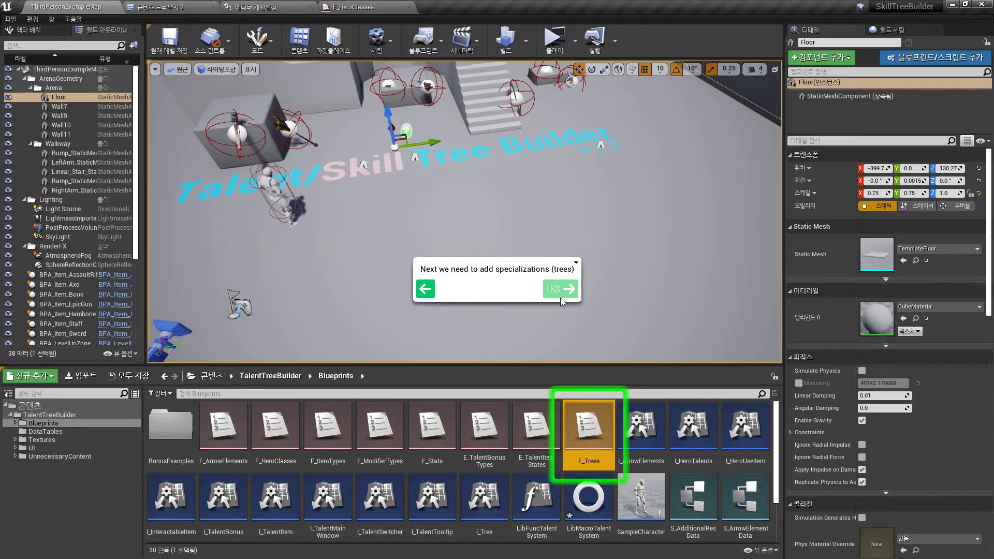
pyautogui.click(566, 298)
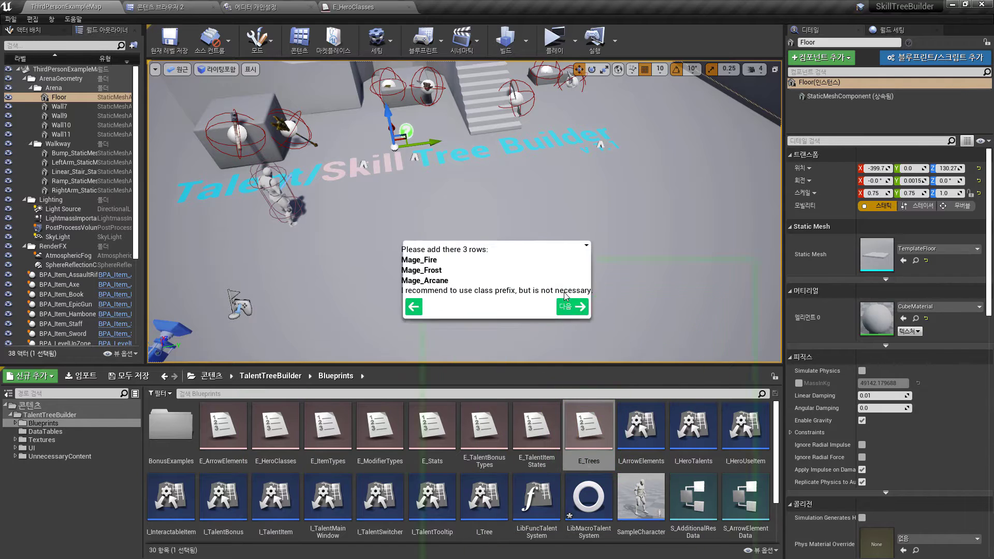
# - Add a new enumerator named Mage_Fire to the E_Trees enumeration and save the asset
pyautogui.doubleClick(603, 440)
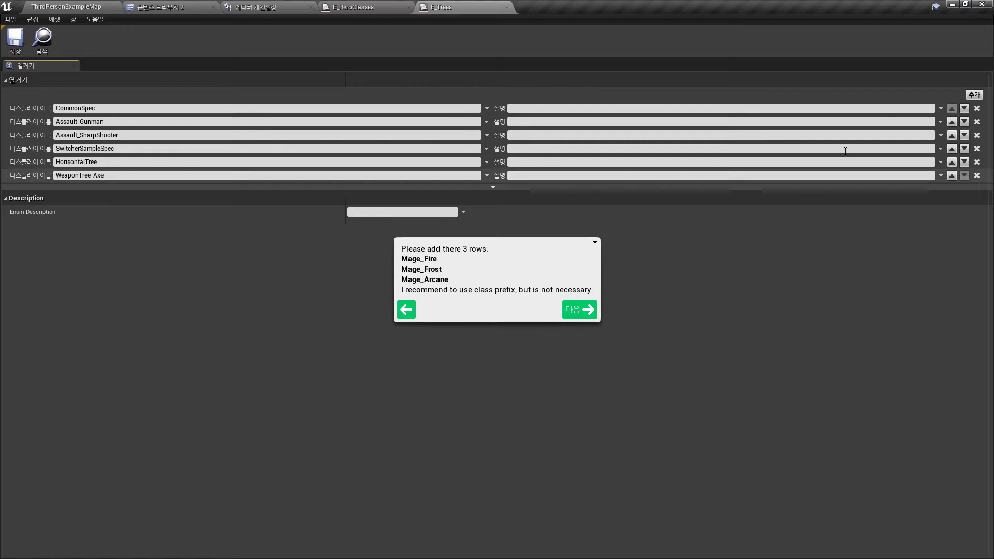
pyautogui.click(974, 95)
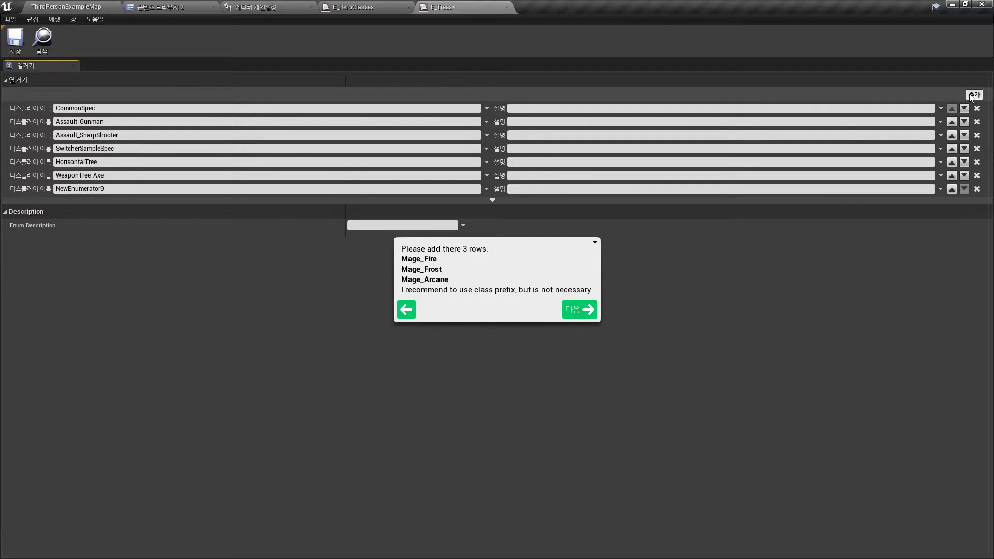
pyautogui.click(127, 189)
pyautogui.write('Ma')
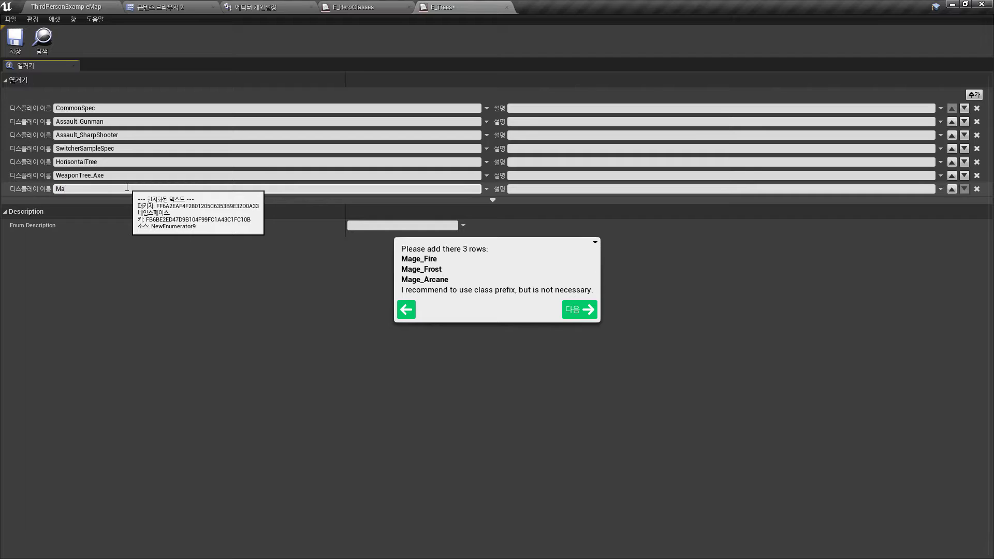
pyautogui.write('ge_Fire')
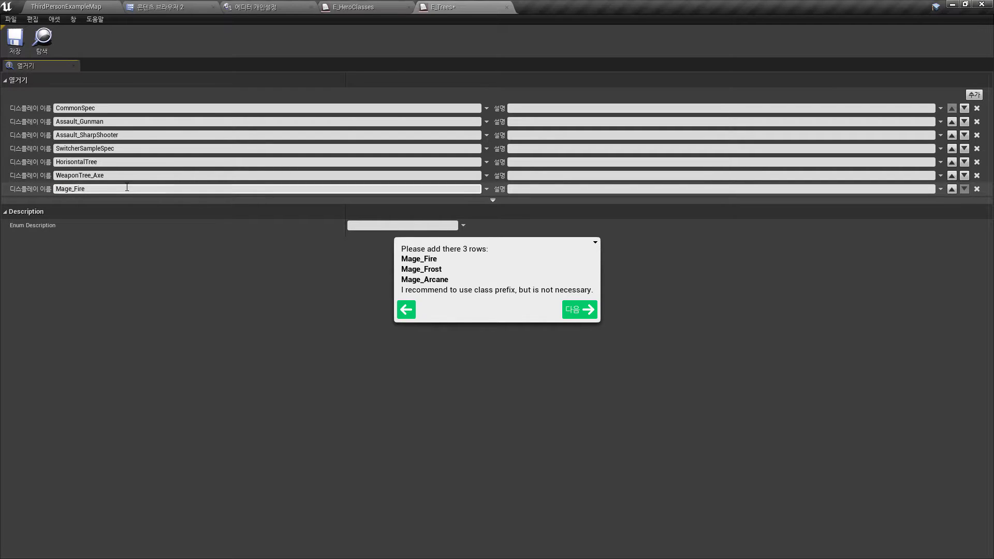
pyautogui.click(15, 52)
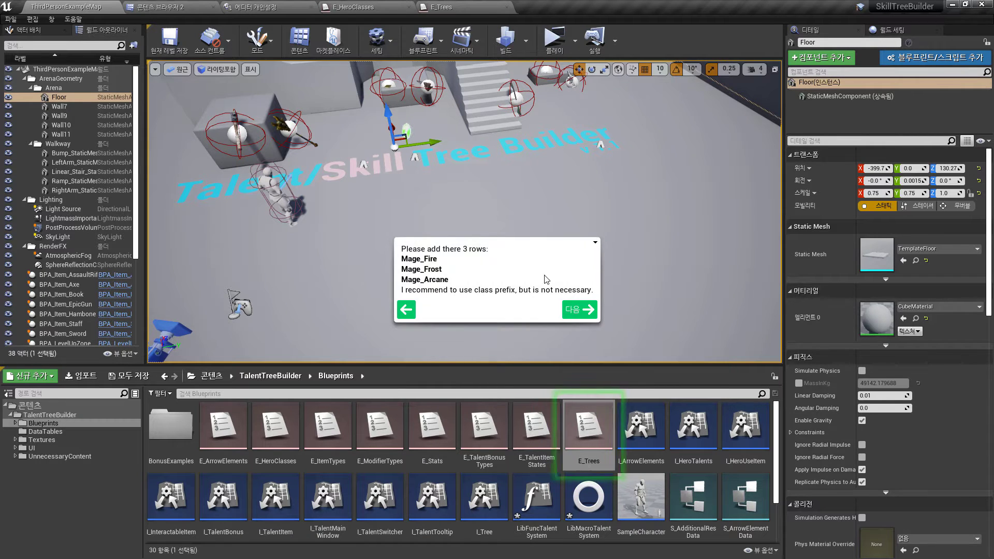
# - Advance the tutorial to the class data step and open the DT_Classes data table
pyautogui.click(580, 310)
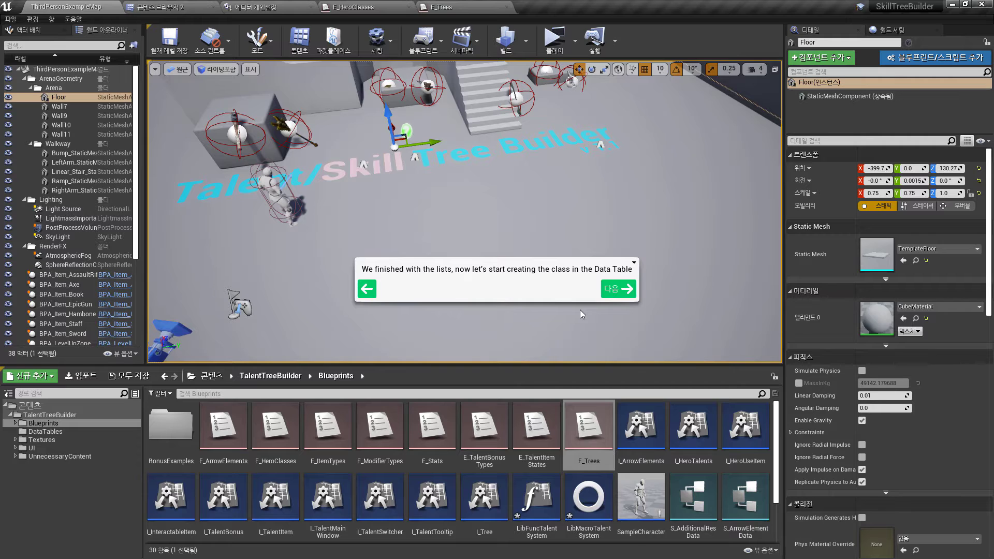
pyautogui.click(617, 294)
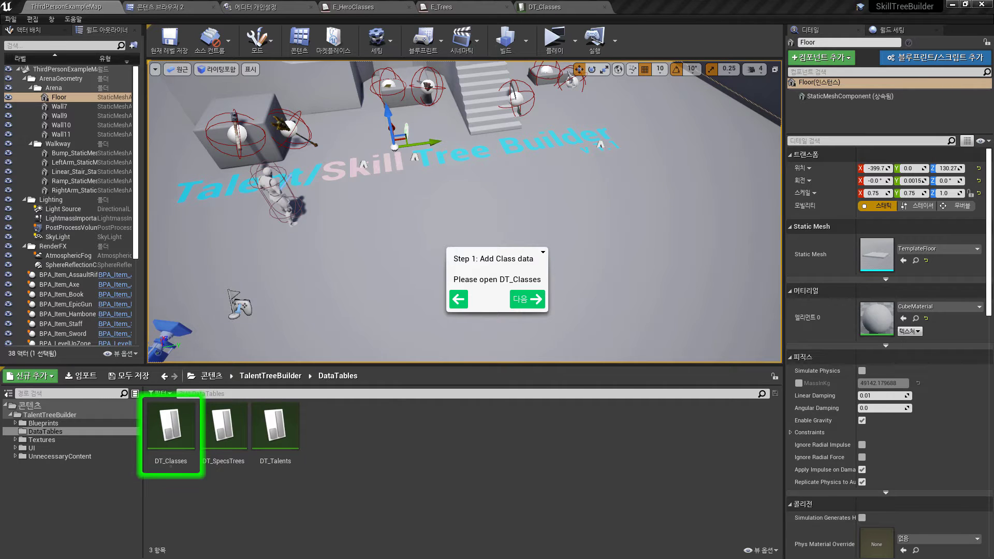
pyautogui.doubleClick(169, 425)
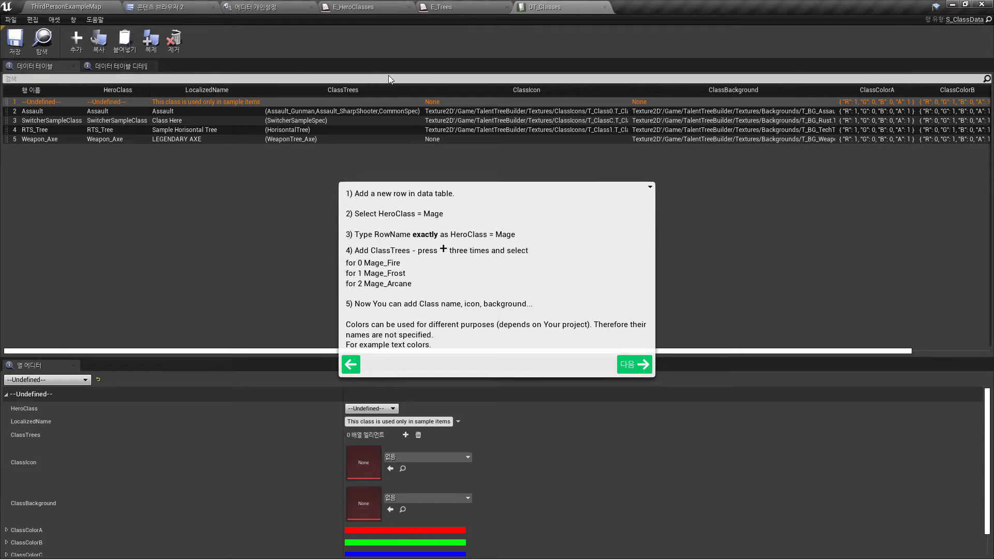
# - Add a row to the DT_Classes table, set its HeroClass to Mage and rename the row Mage
pyautogui.click(80, 50)
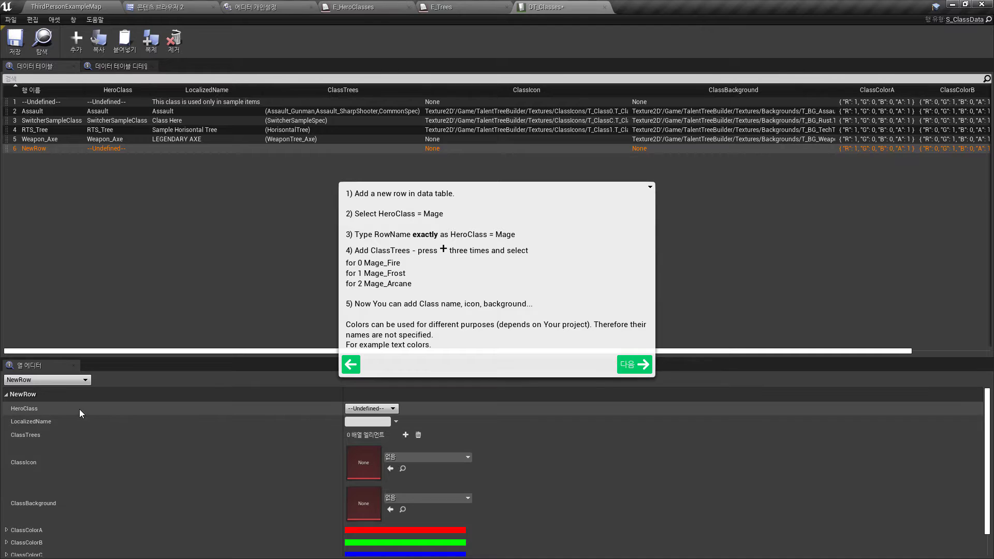
pyautogui.click(368, 409)
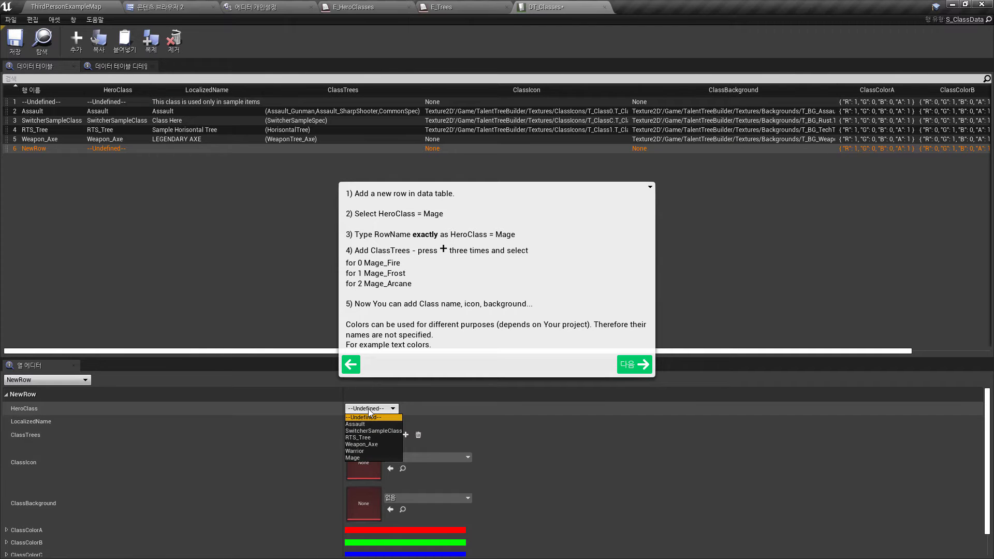
pyautogui.click(353, 458)
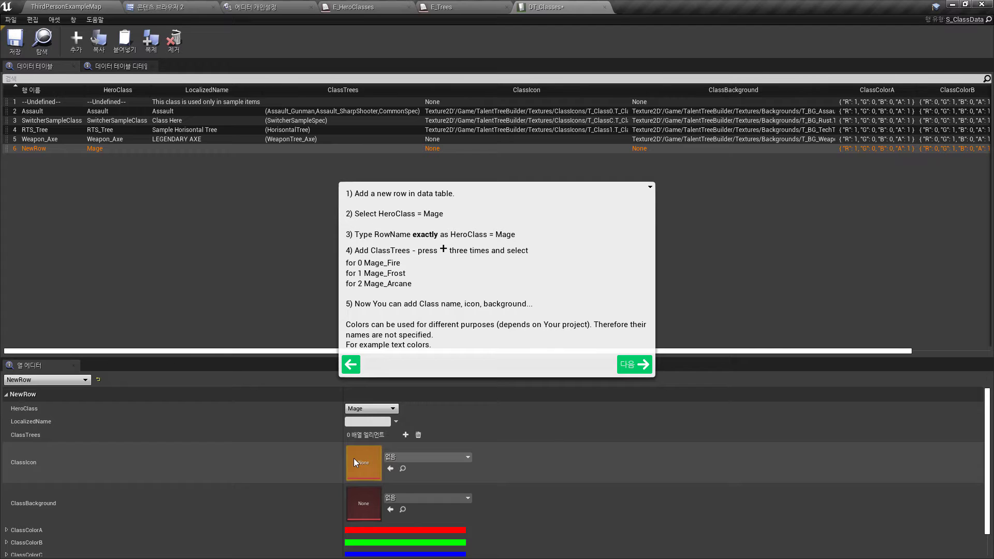
pyautogui.rightClick(43, 148)
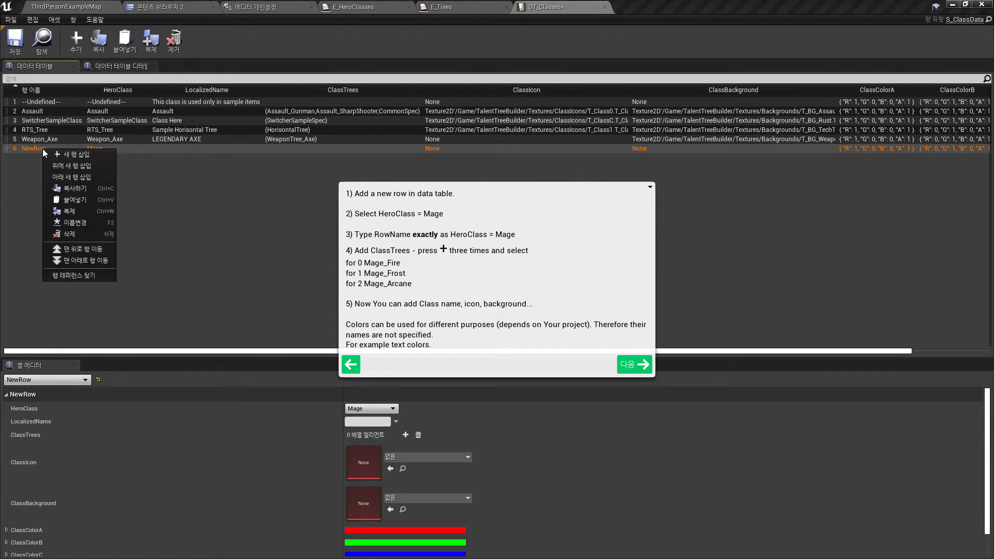
pyautogui.click(78, 222)
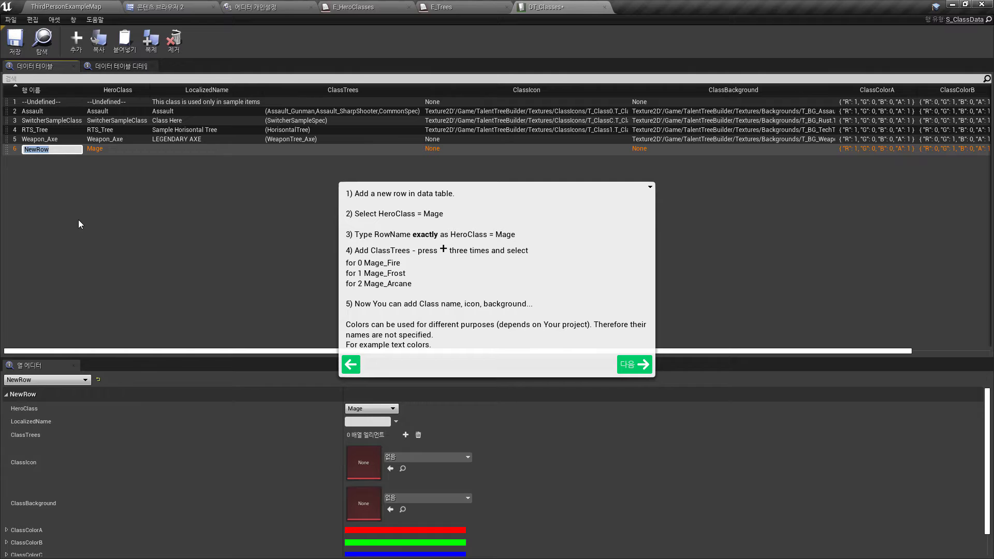
pyautogui.write('Mage')
pyautogui.press('Return')
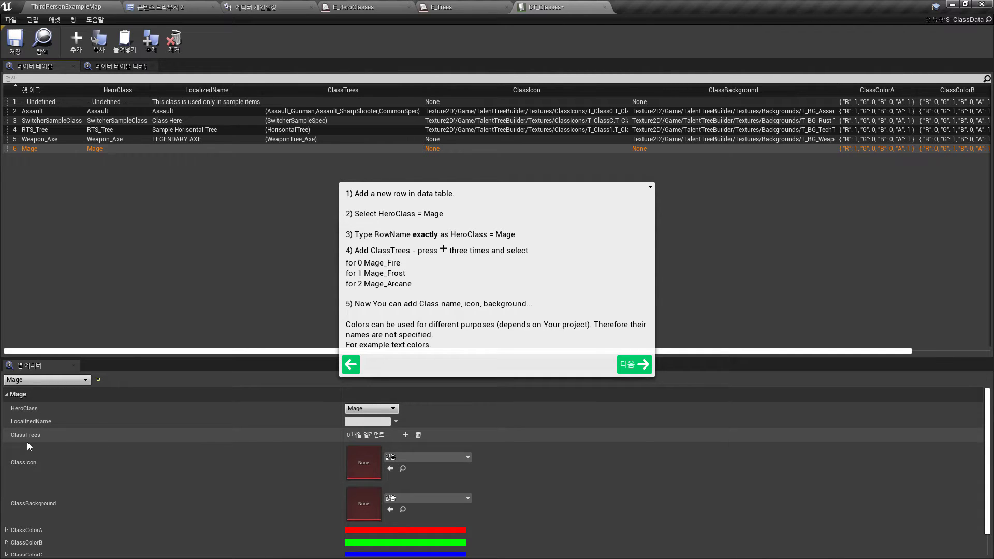
# - Add one ClassTrees element to the Mage row and set it to Mage_Fire
pyautogui.click(405, 435)
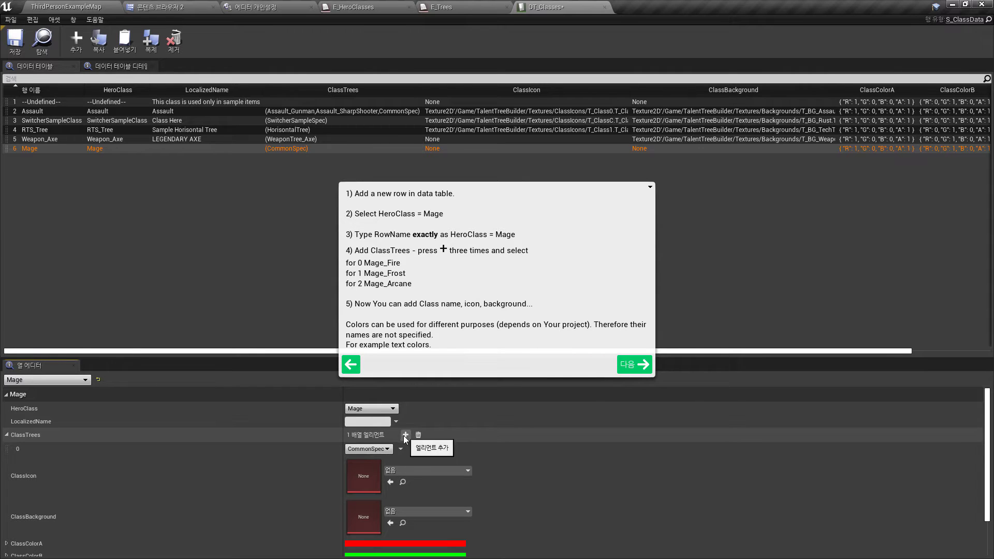
pyautogui.click(380, 449)
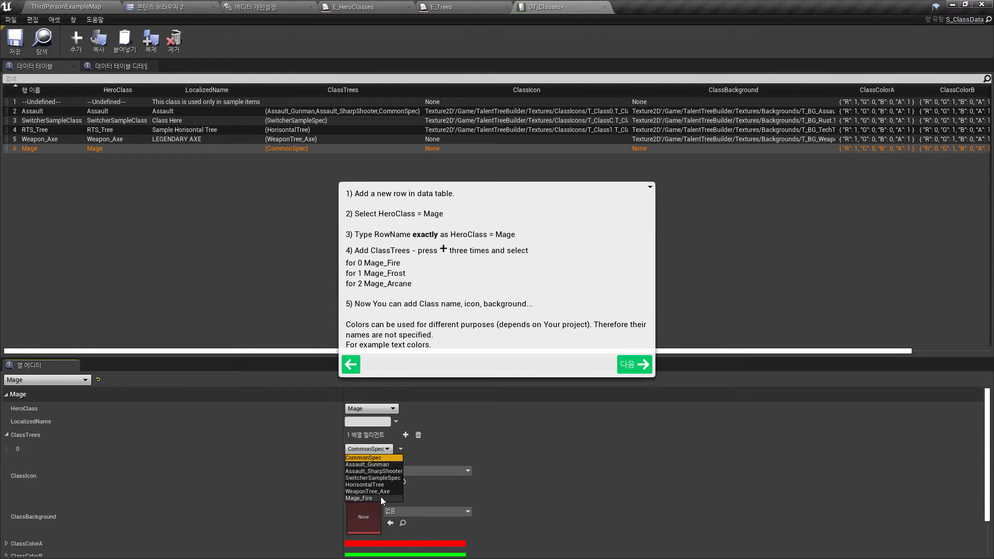
pyautogui.click(381, 497)
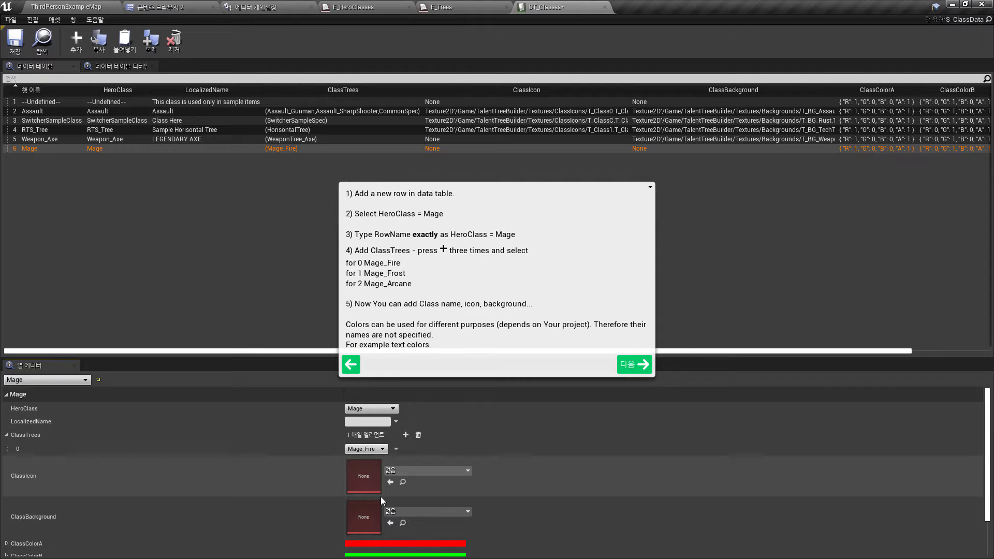
# - Assign UE4_LOGO_CARD as the Mage row's ClassIcon and T_Tile_Noise_Tendril_01 as its ClassBackground
pyautogui.click(418, 470)
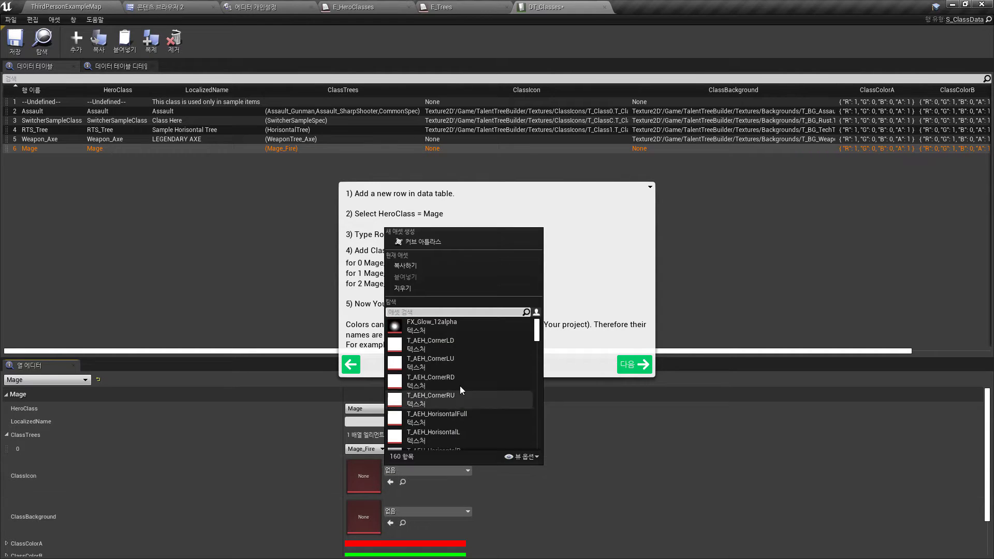
pyautogui.scroll(-20, 509, 434)
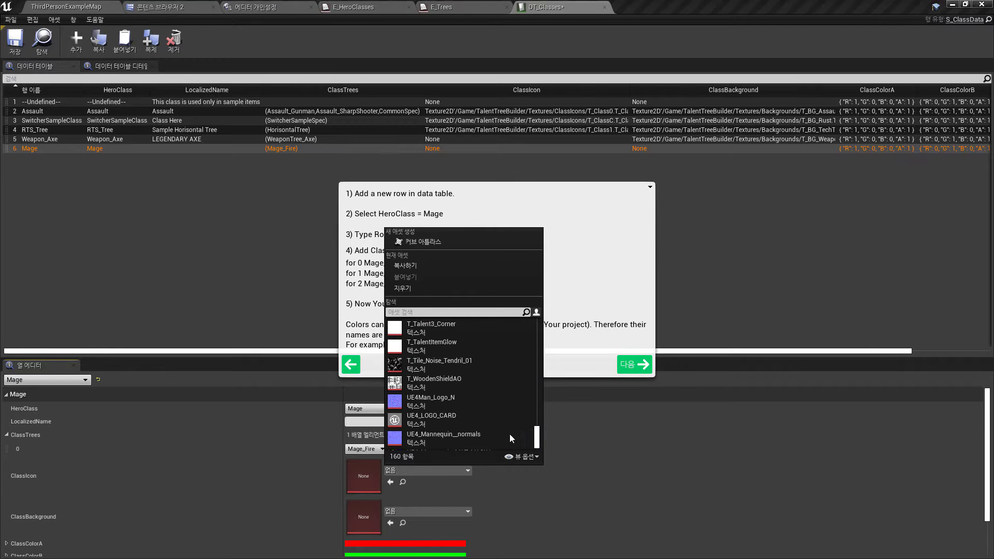
pyautogui.click(436, 421)
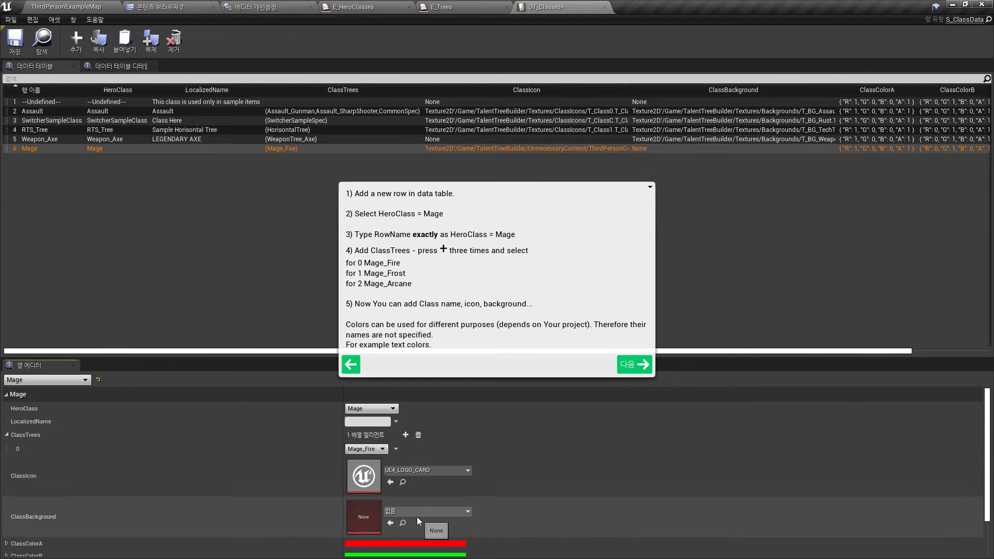
pyautogui.click(421, 515)
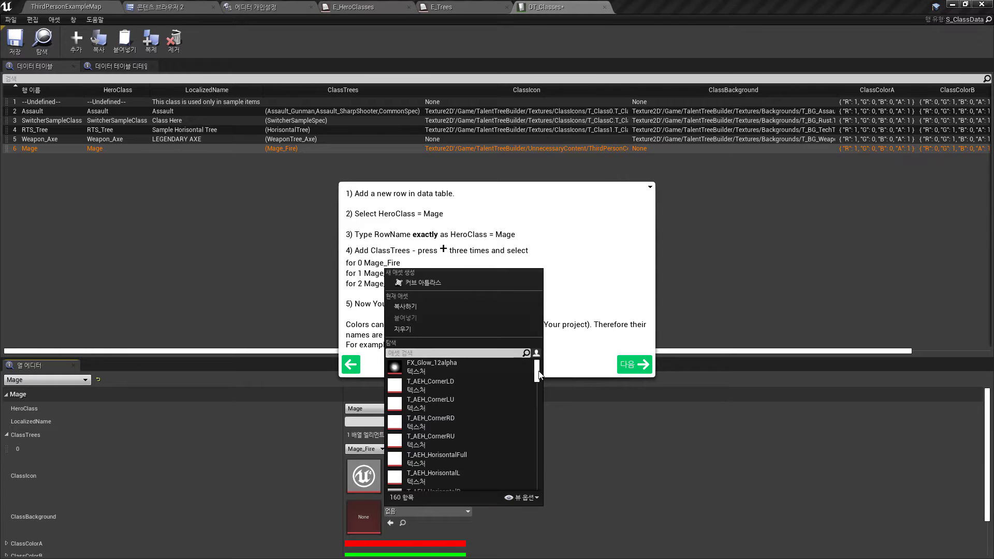
pyautogui.moveTo(539, 373); pyautogui.dragTo(540, 484)
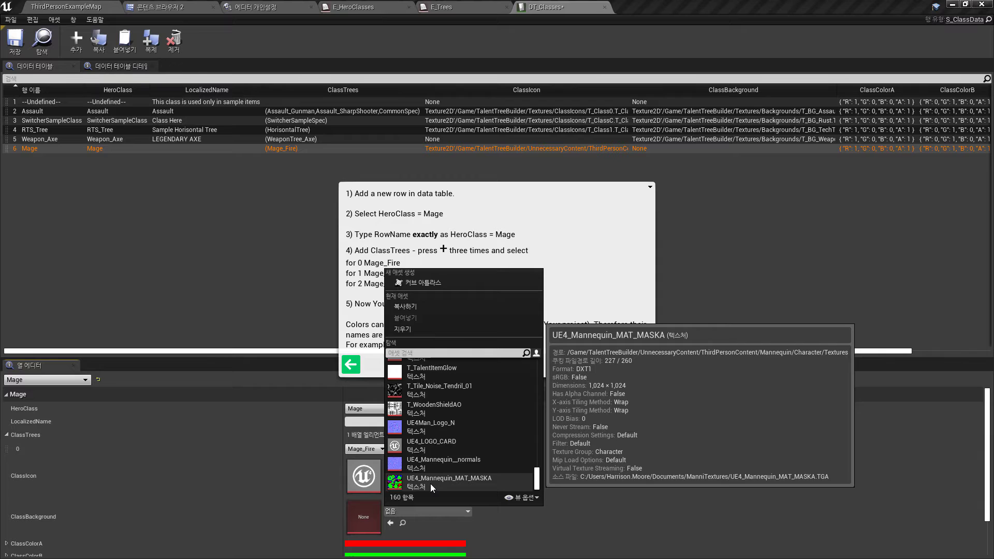
pyautogui.click(436, 386)
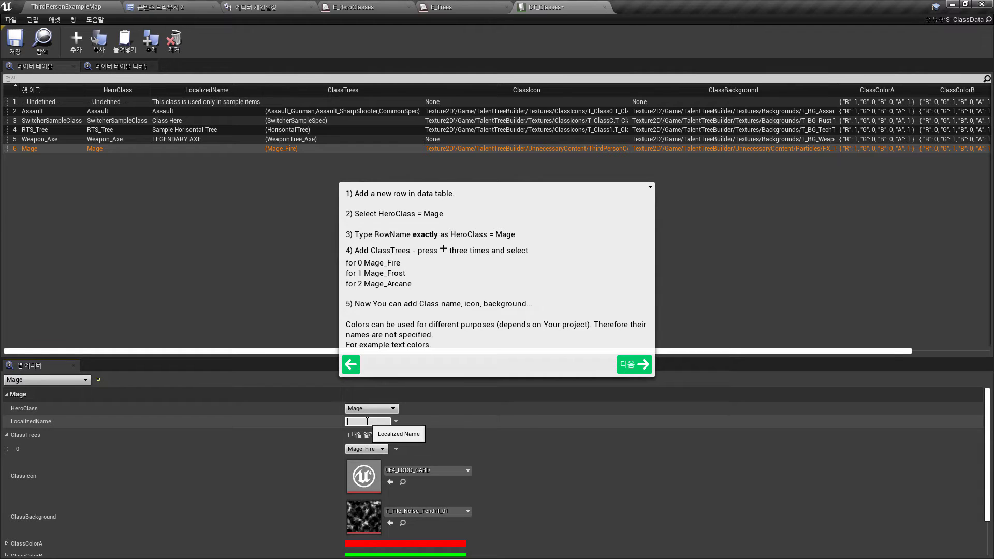
# - Set the Mage row's LocalizedName to Mage_Fire and save the data table
pyautogui.write('Mage_Fire')
pyautogui.press('Return')
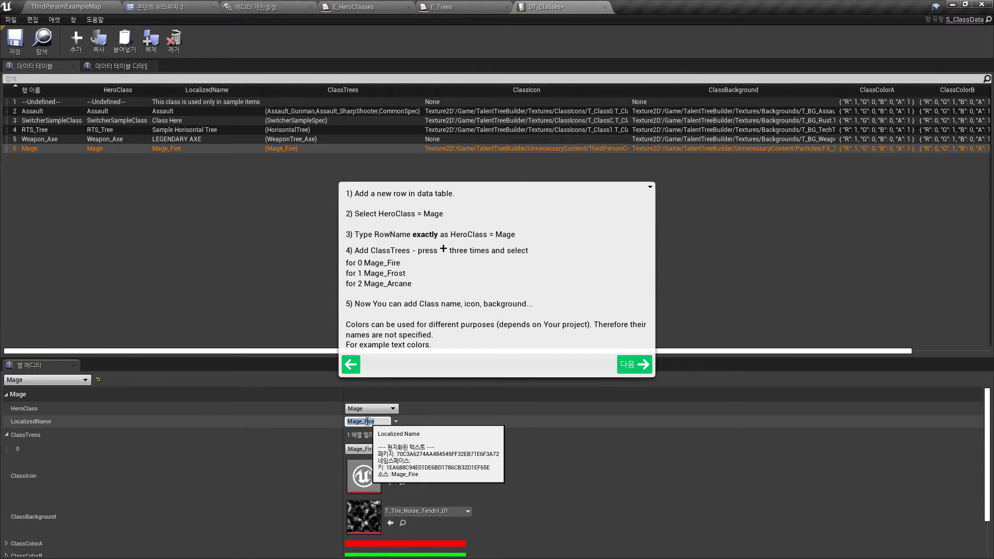
pyautogui.click(14, 45)
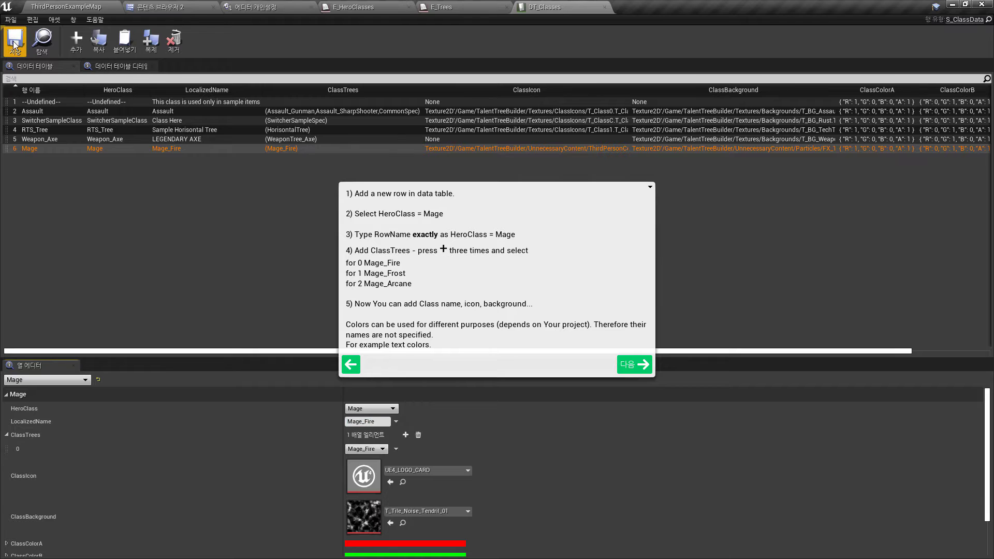
# - Advance the tutorial to the Fire spec instructions and open the DT_SpecsTrees data table
pyautogui.click(634, 365)
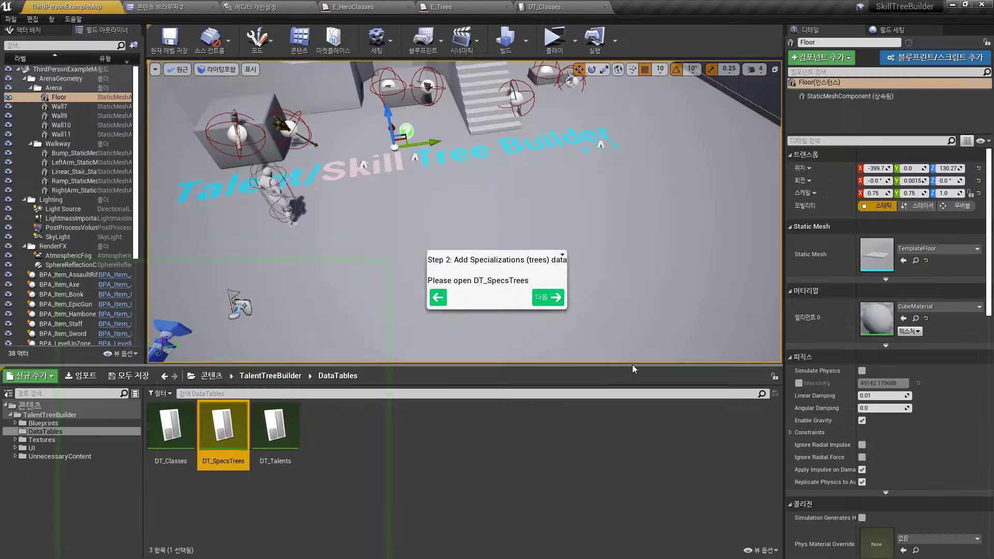
pyautogui.click(683, 490)
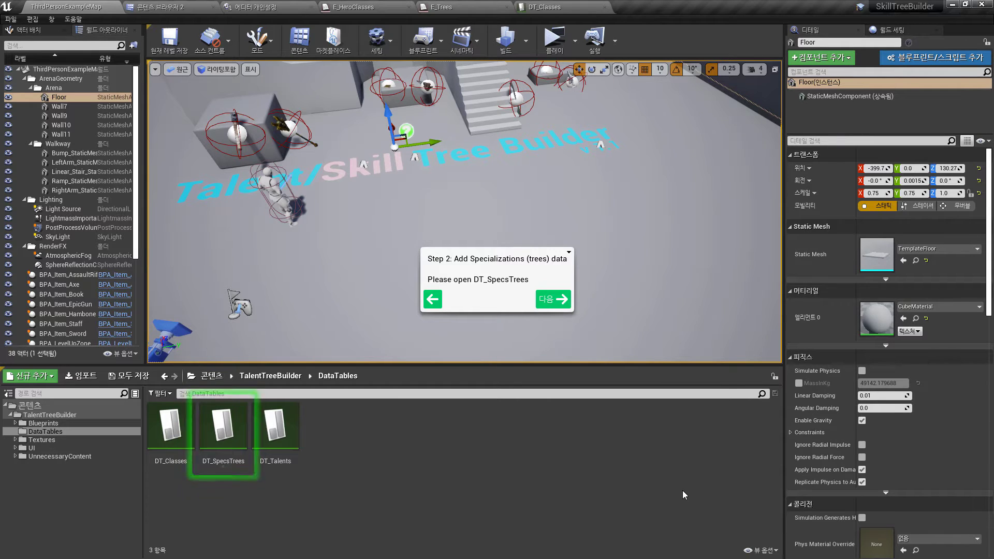
pyautogui.click(557, 302)
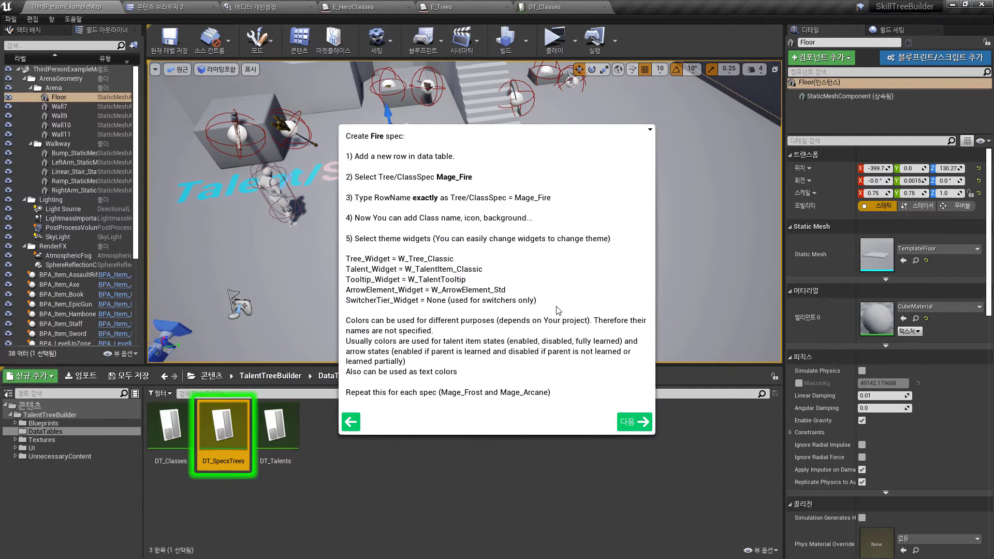
pyautogui.doubleClick(217, 438)
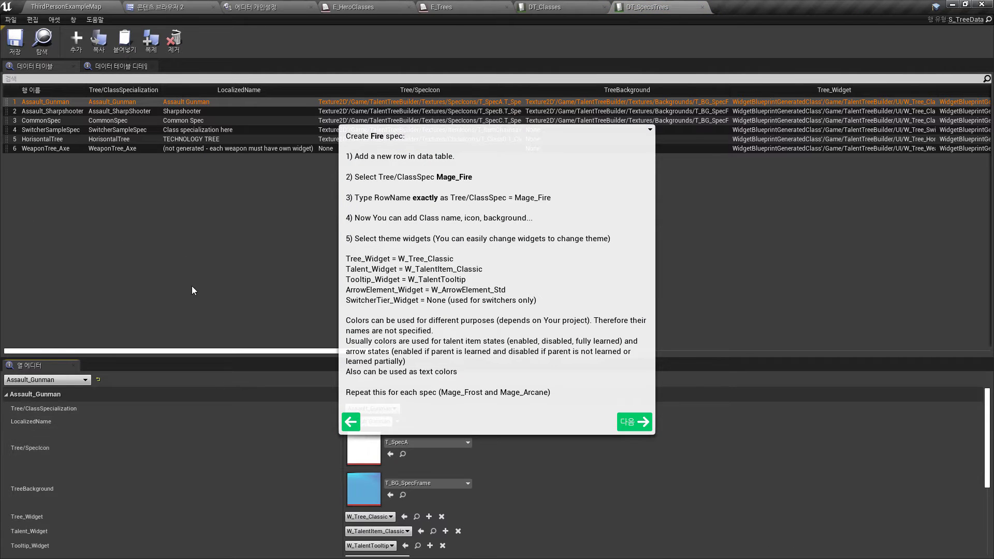
# - Add a new row to the DT_SpecsTrees data table and set its Tree/ClassSpecialization to Mage_Fire
pyautogui.click(76, 44)
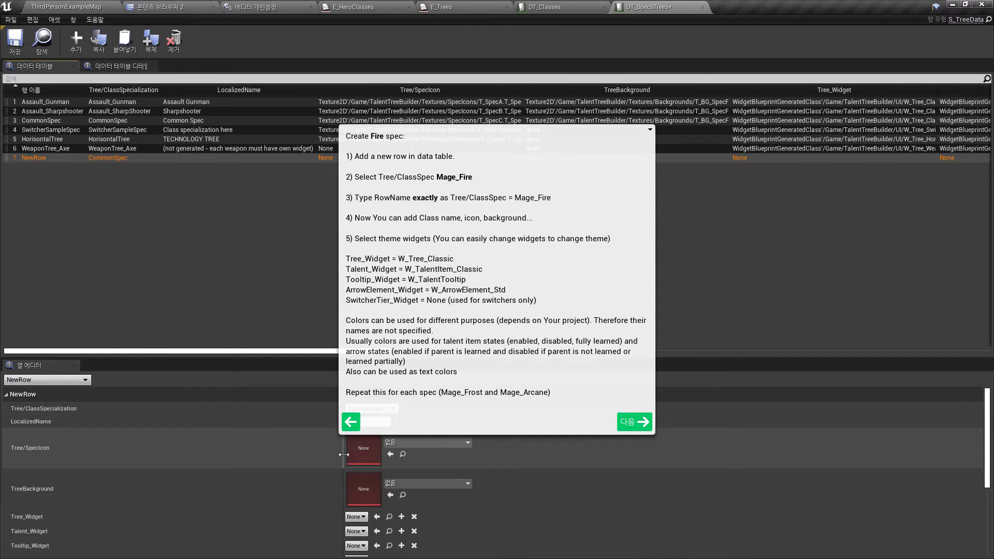
pyautogui.moveTo(343, 455); pyautogui.dragTo(231, 461)
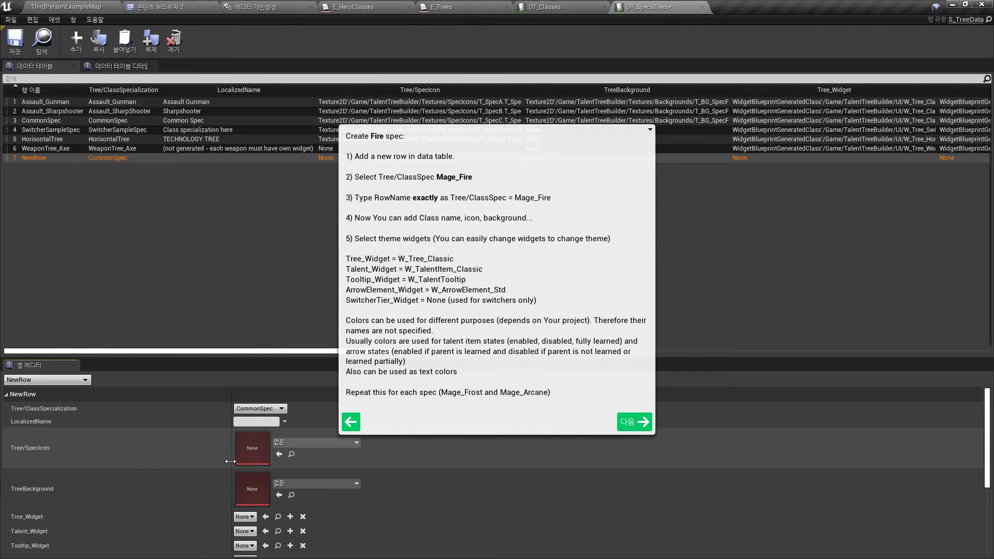
pyautogui.click(261, 410)
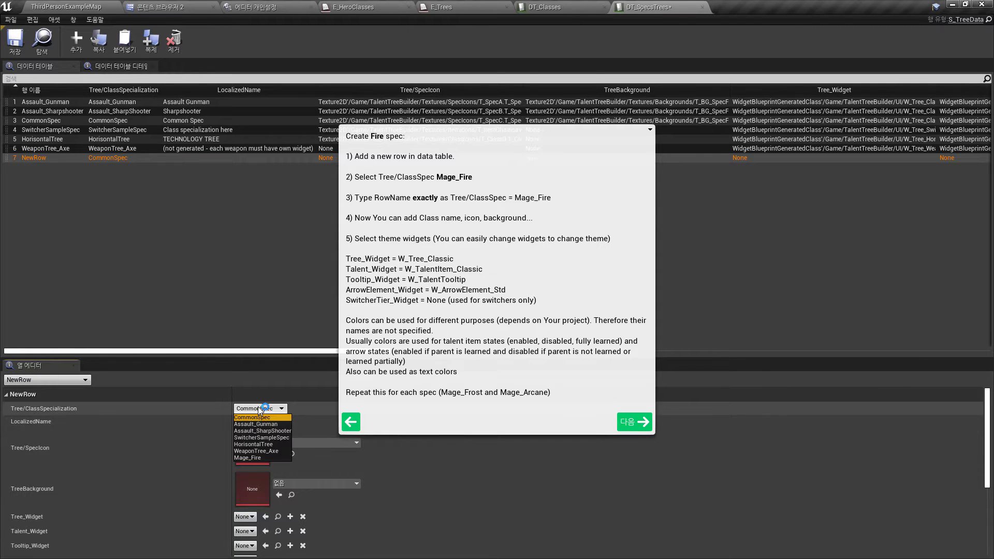
pyautogui.click(253, 457)
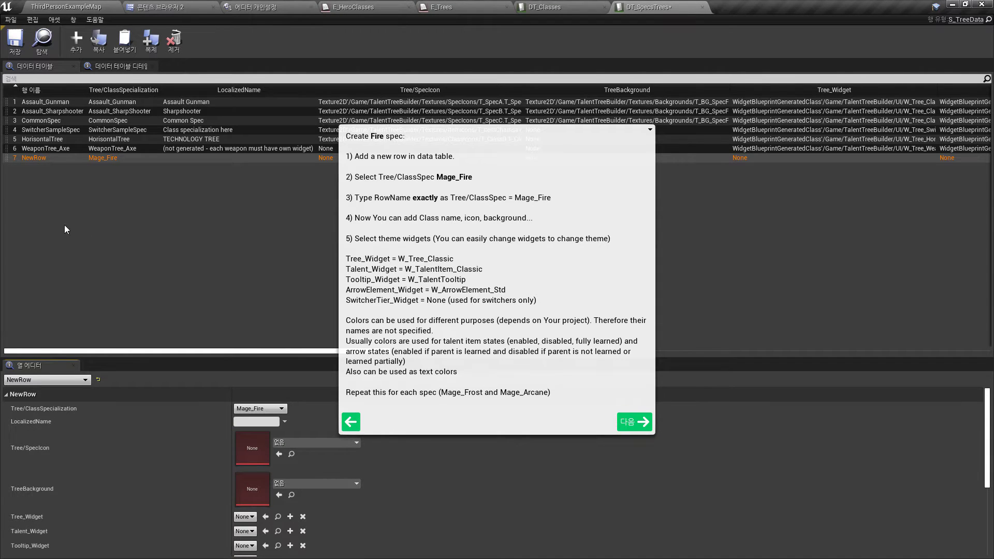
# - Rename the new specialization row as Mage_Fire and set its LocalizedName to Mage_Fire
pyautogui.rightClick(30, 160)
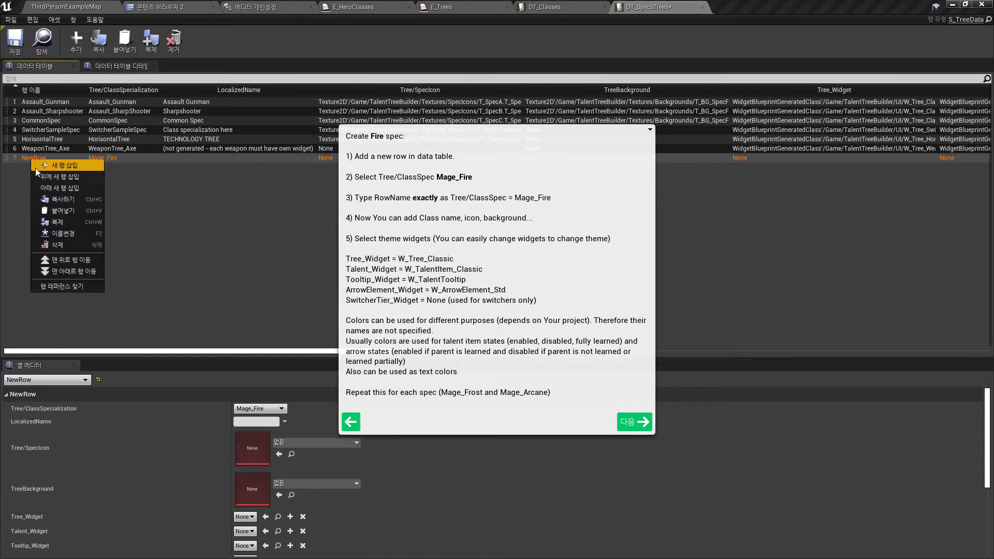
pyautogui.click(67, 234)
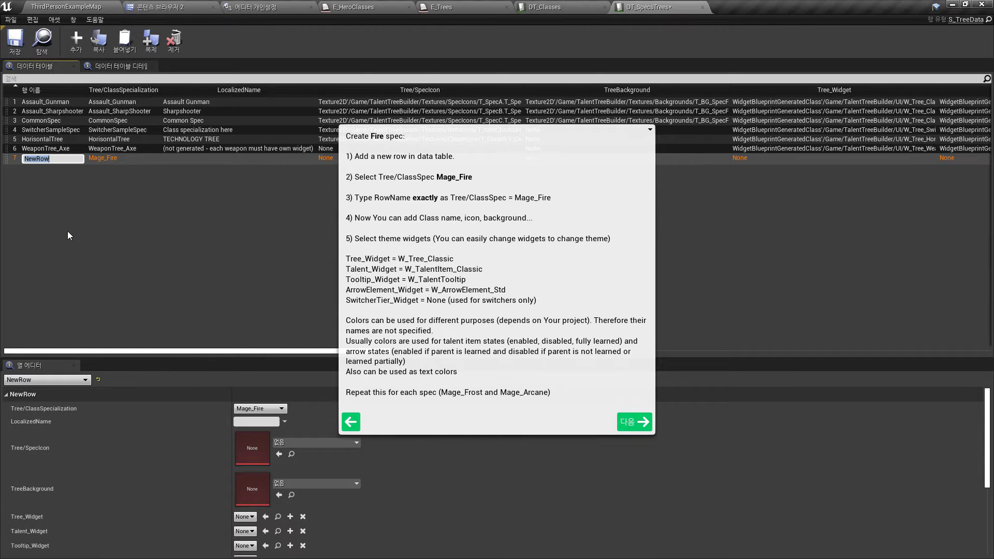
pyautogui.write('Mage_Fire')
pyautogui.press('Return')
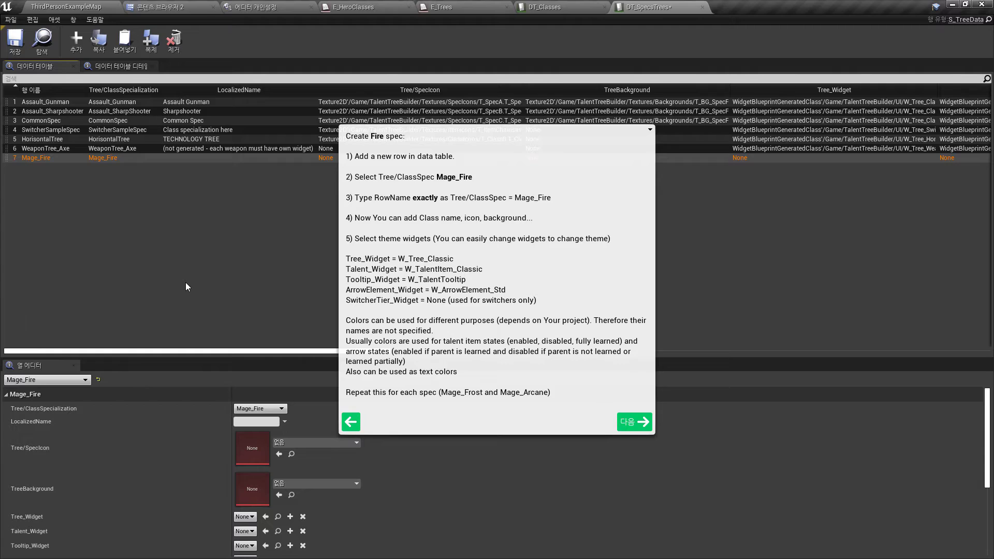
pyautogui.write('Mage_Fir')
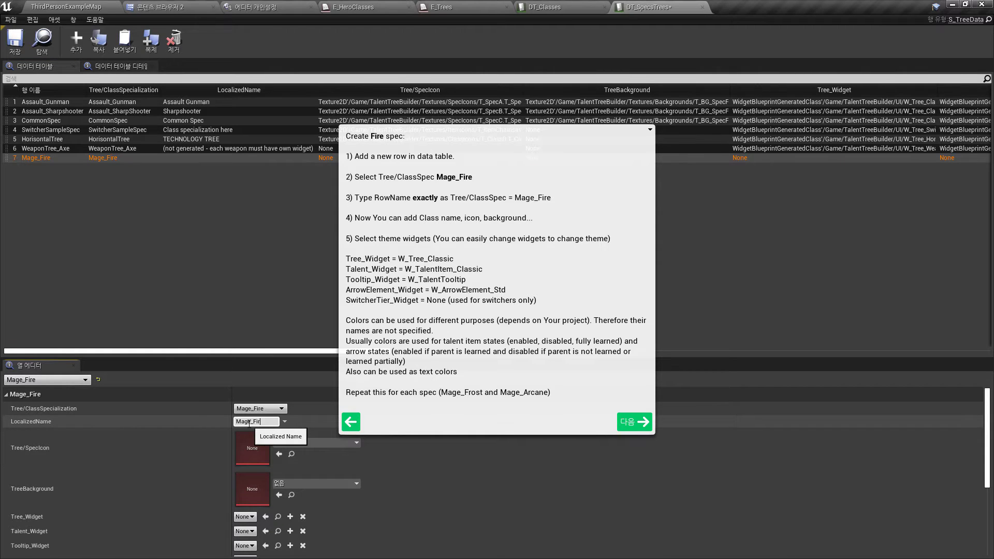
pyautogui.write('e')
pyautogui.press('Return')
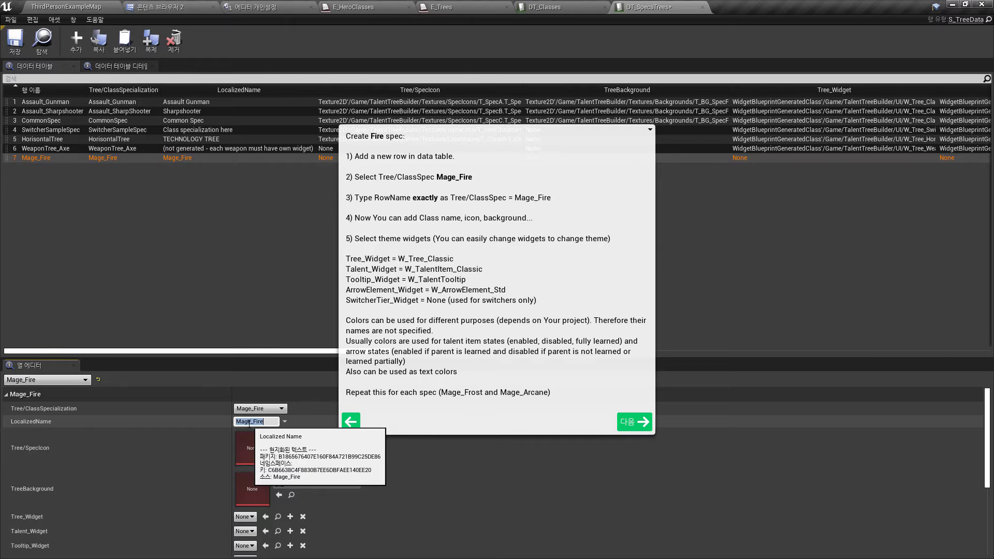
# - Assign UE4_Mannequin_MAT_MASKA as the Mage_Fire row's Tree/SpecIcon and FX_Glow_12alpha as its TreeBackground
pyautogui.click(327, 443)
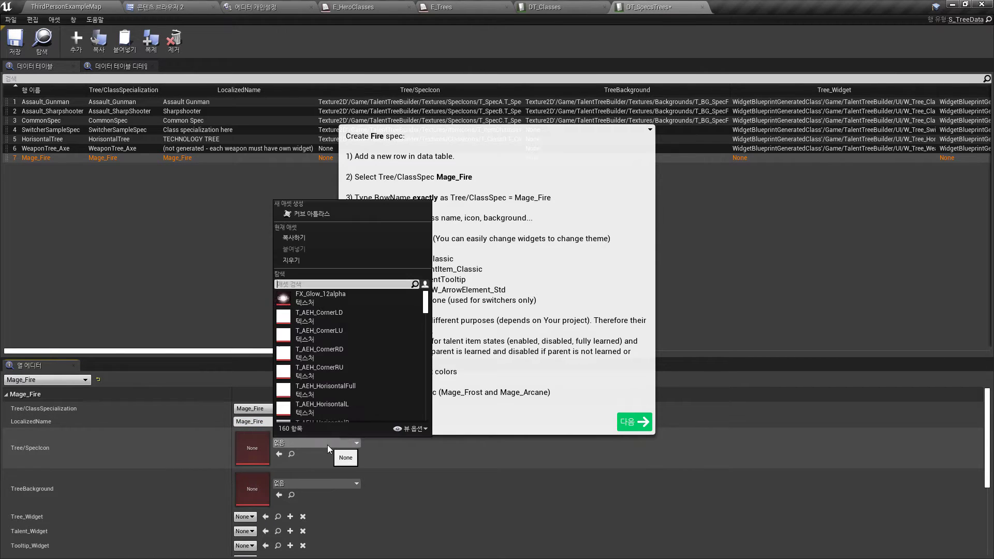
pyautogui.moveTo(426, 335); pyautogui.dragTo(424, 425)
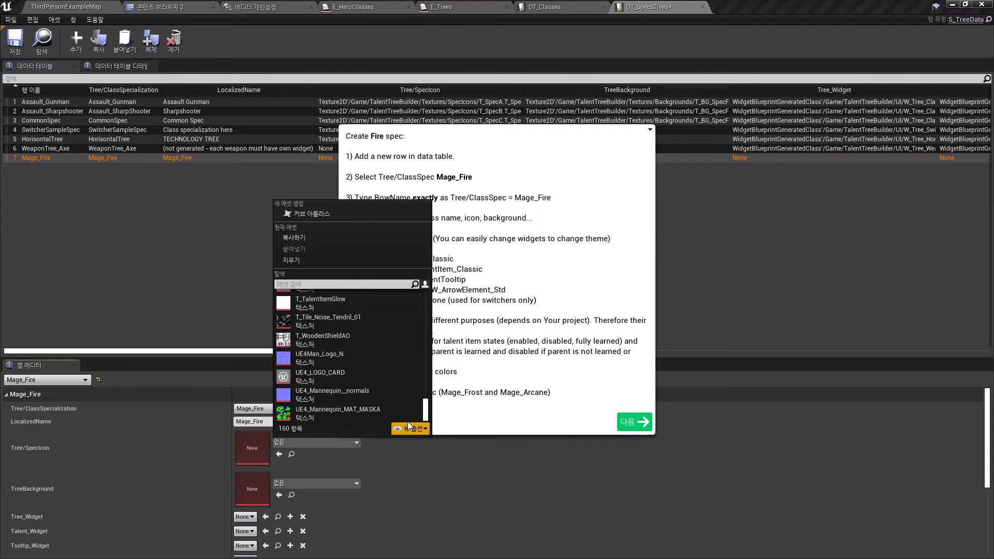
pyautogui.click(304, 409)
pyautogui.click(293, 482)
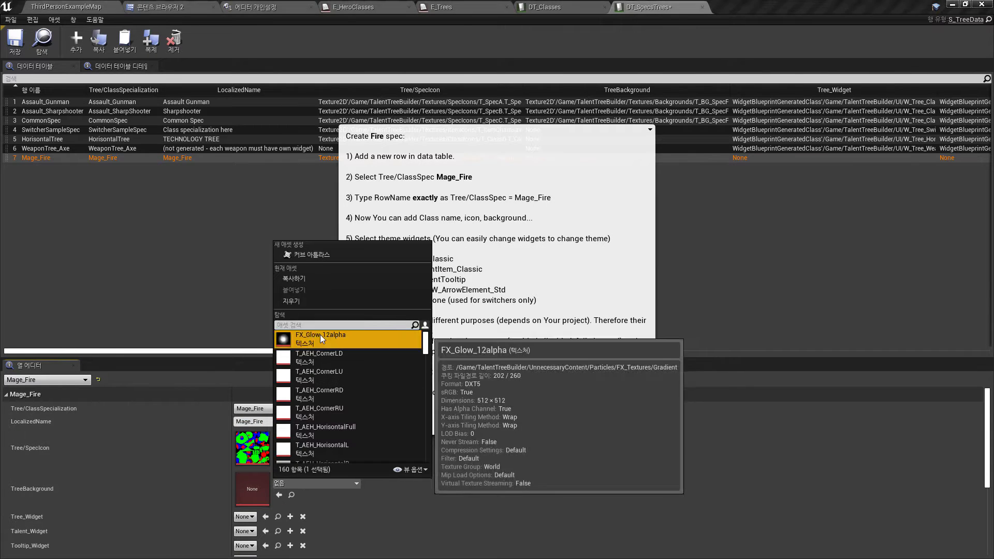
pyautogui.click(320, 336)
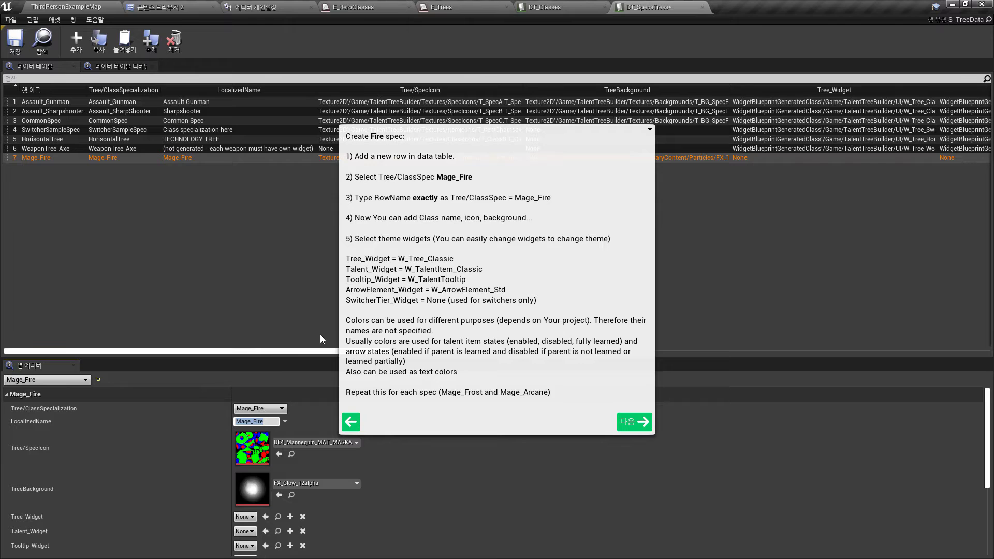
# - Set the Mage_Fire row's Tree_Widget to W_Tree_Classic and its Talent_Widget to W_TalentItem_Classic
pyautogui.click(242, 517)
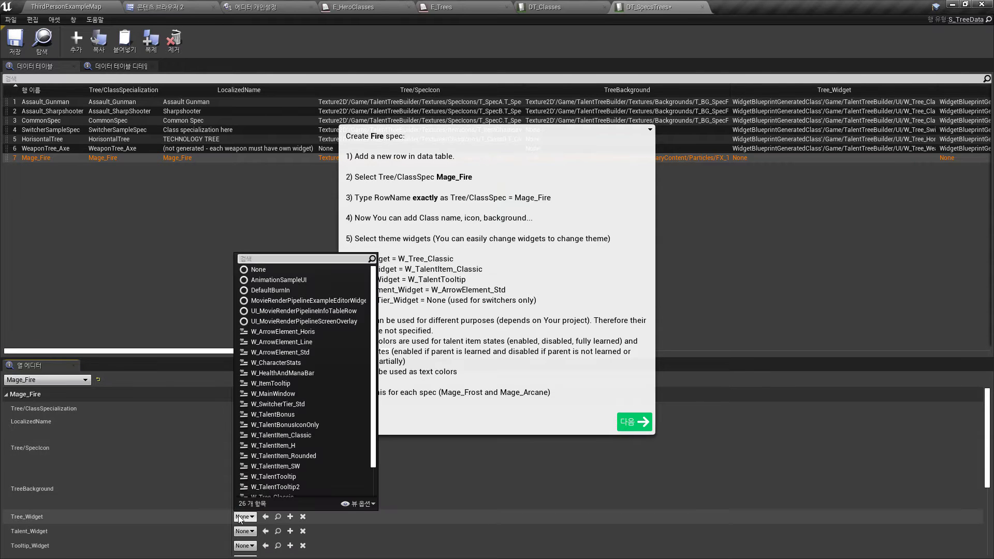
pyautogui.scroll(-3, 316, 472)
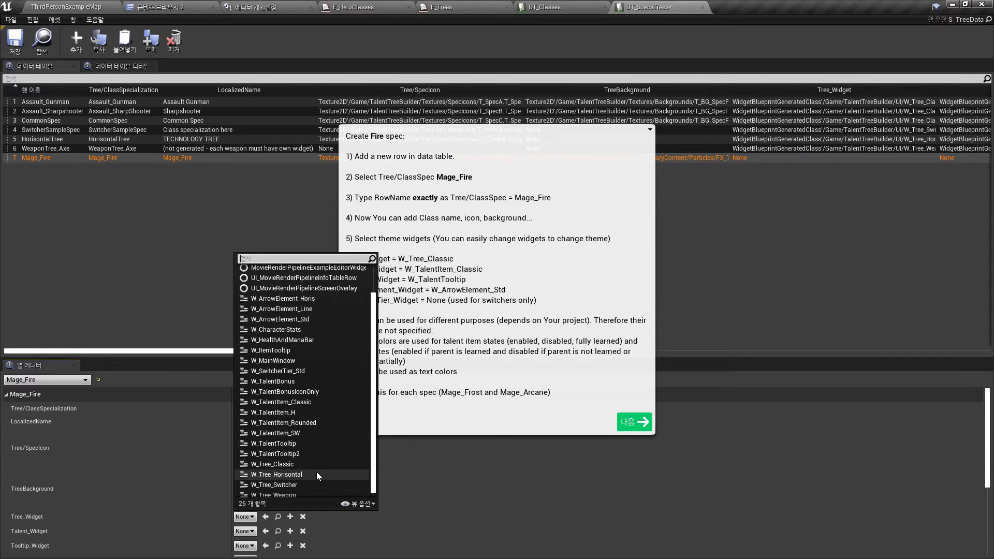
pyautogui.click(293, 466)
pyautogui.click(253, 532)
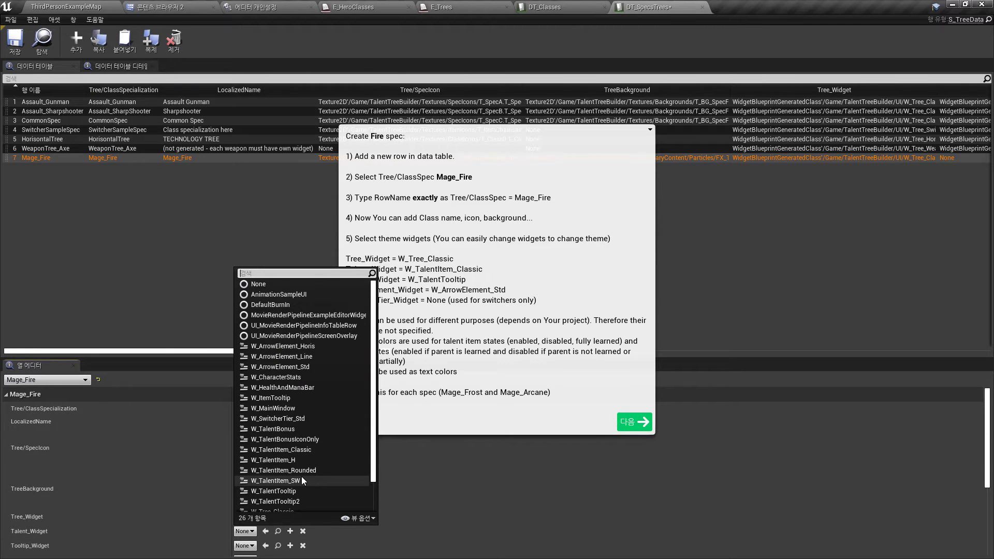
pyautogui.click(303, 448)
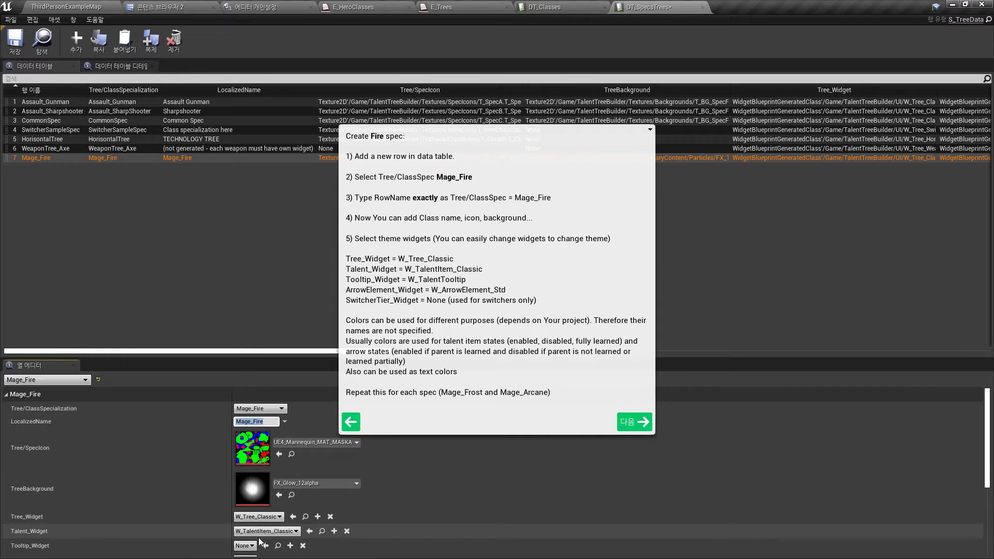
# - Set the Mage_Fire row's Tooltip_Widget to W_TalentTooltip and ArrowElement_Widget to W_ArrowElement_Std, and save the data table
pyautogui.click(244, 547)
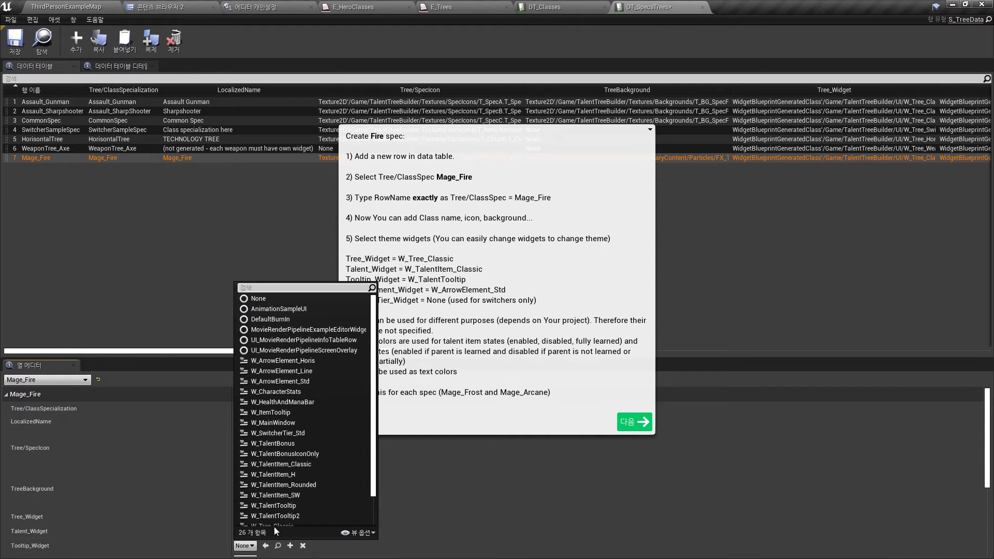
pyautogui.click(281, 508)
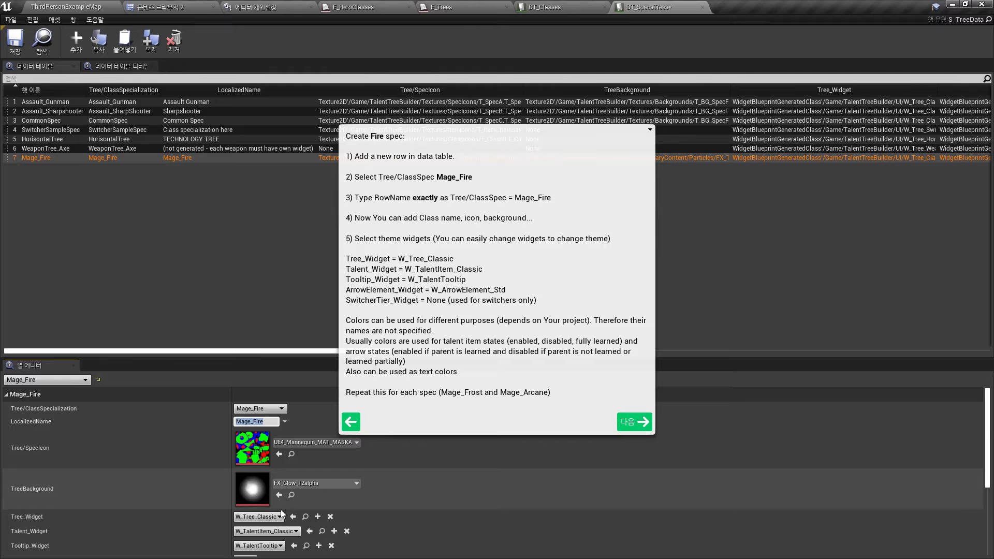
pyautogui.scroll(-2, 251, 533)
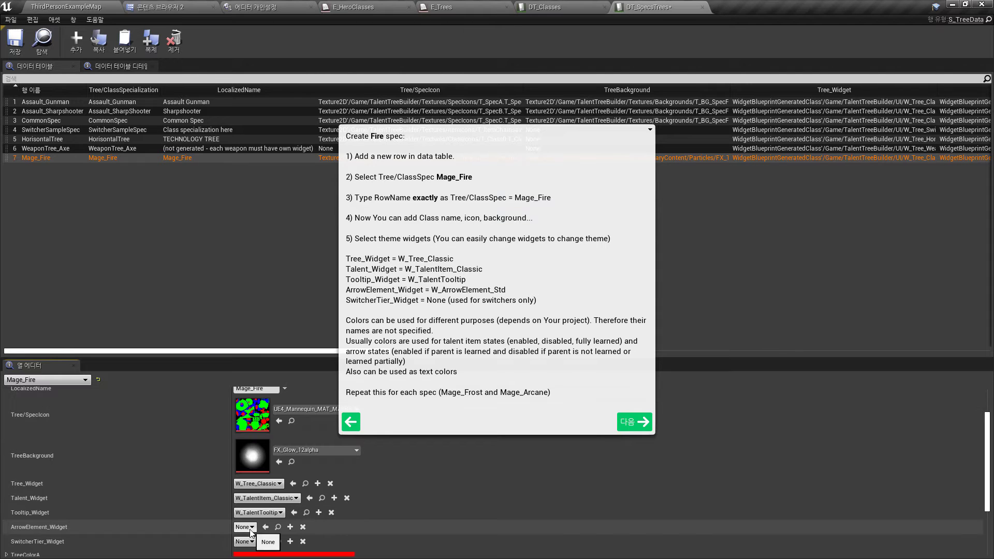
pyautogui.click(250, 528)
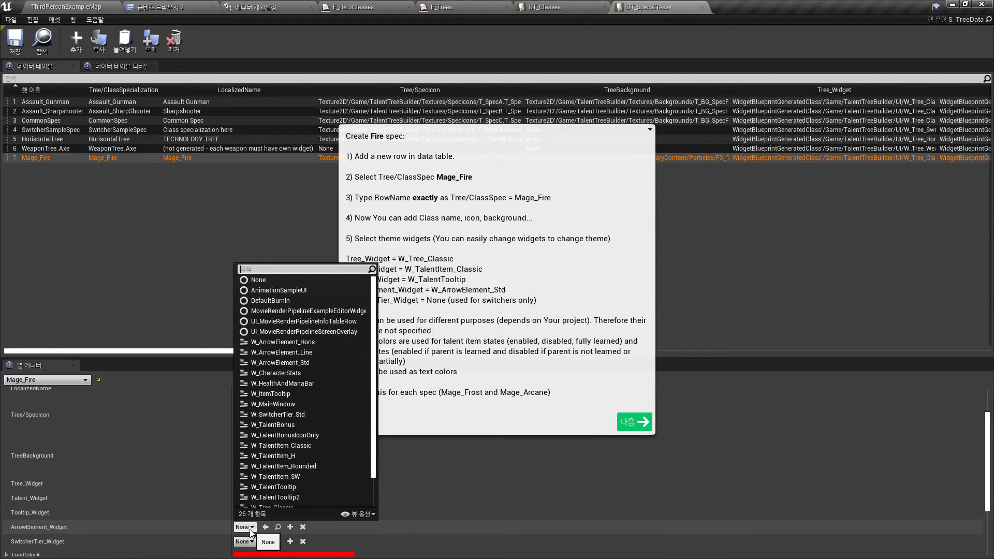
pyautogui.click(306, 366)
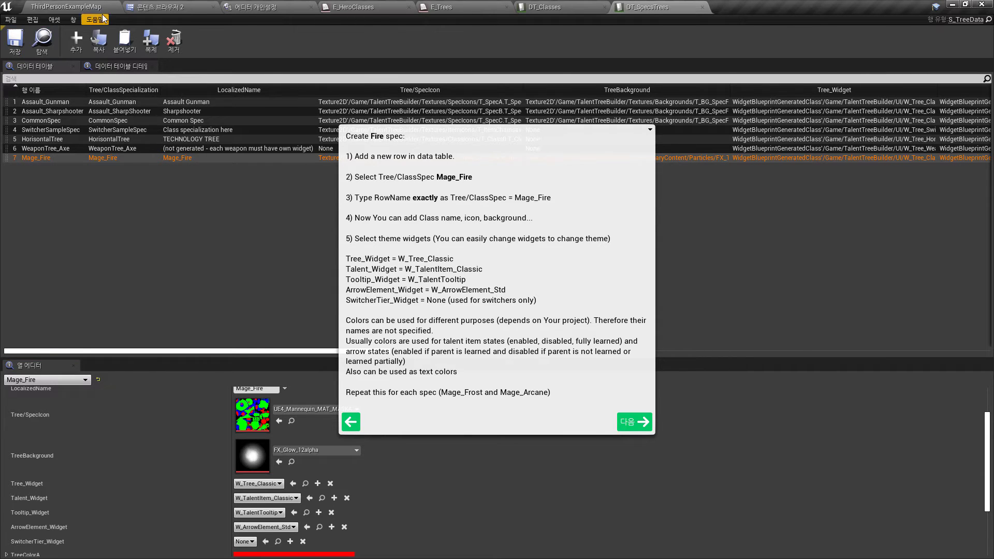
# - Return to the level editor, advance the tutorial to Step 3: Creating talents, and open the DT_Talents data table
pyautogui.click(67, 7)
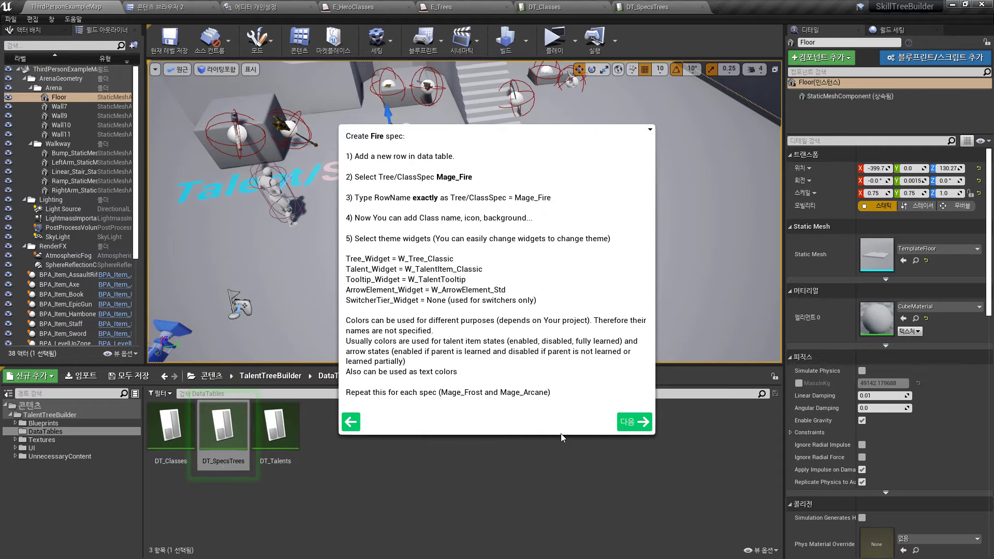
pyautogui.click(635, 422)
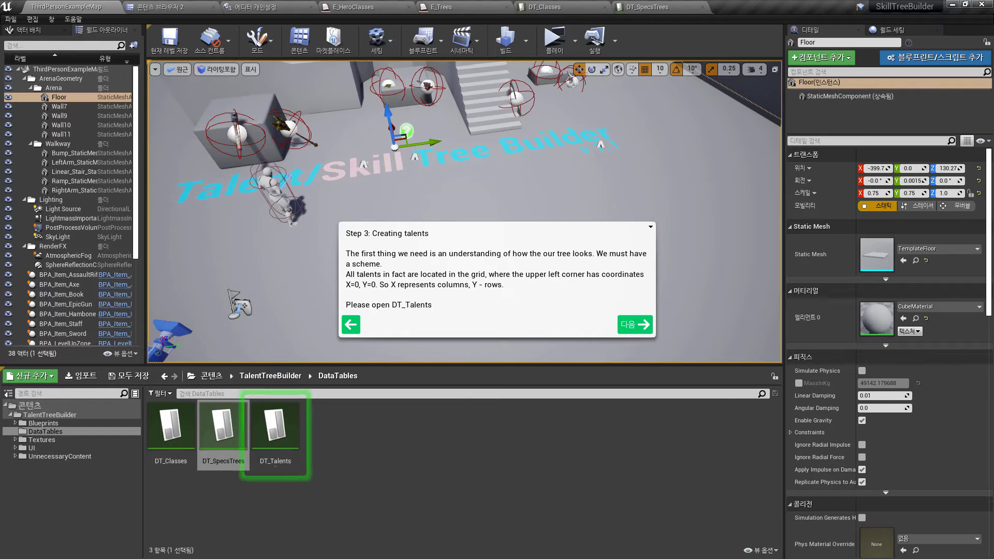
pyautogui.doubleClick(263, 420)
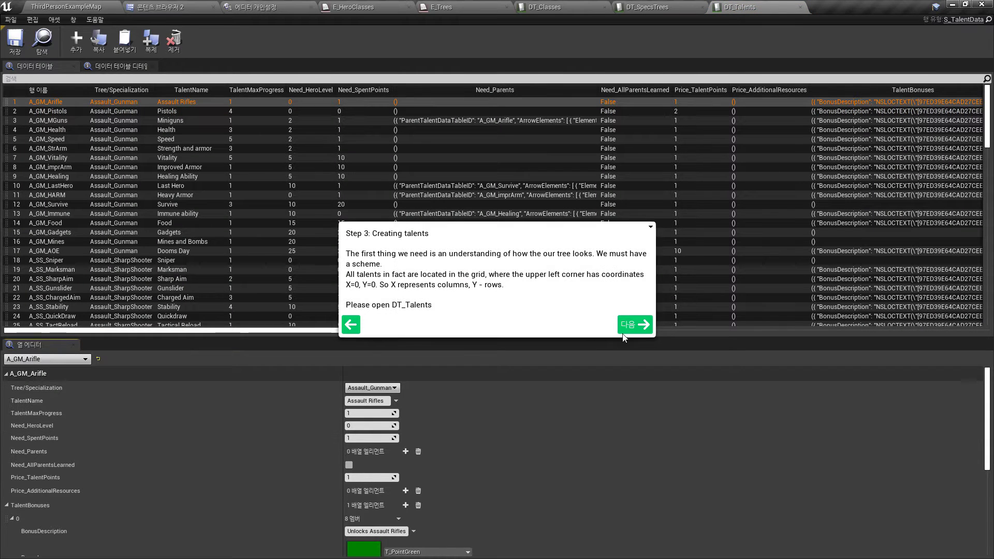
# - Advance the tutorial to the instructions for adding a talent and widen the row editor's value column
pyautogui.click(635, 325)
pyautogui.moveTo(343, 416); pyautogui.dragTo(240, 426)
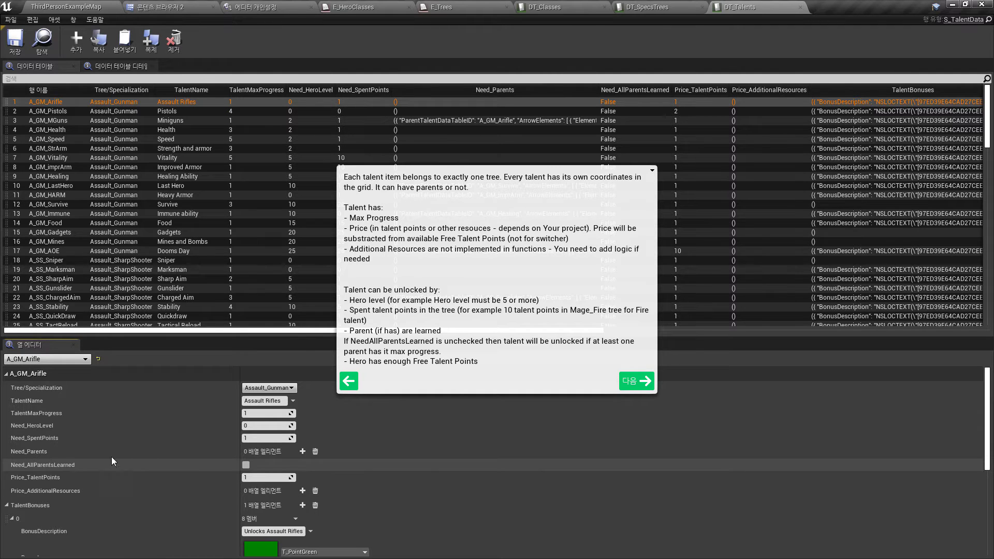
pyautogui.click(633, 381)
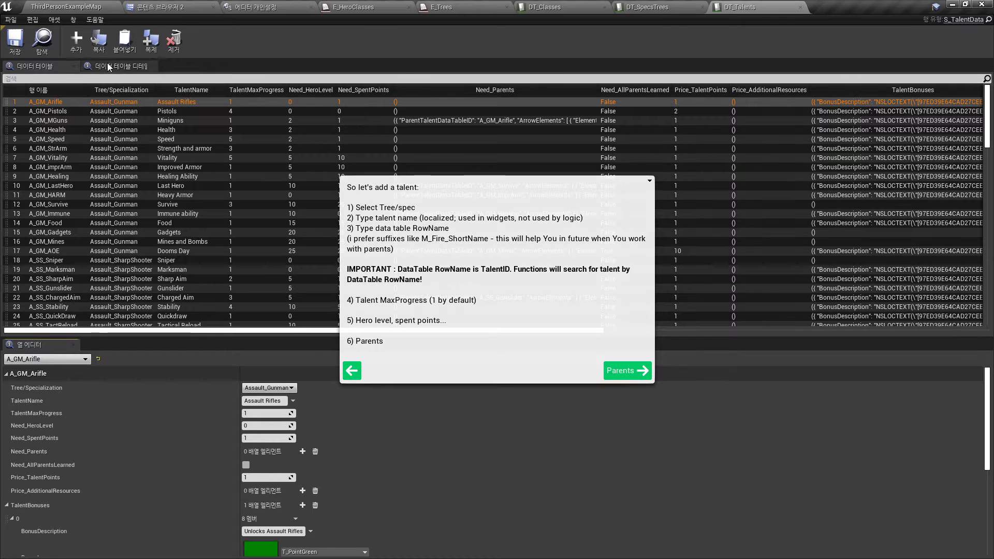
# - Add a new row to DT_Talents with Tree/Specialization Mage_Fire and TalentName UpSpeed
pyautogui.click(78, 47)
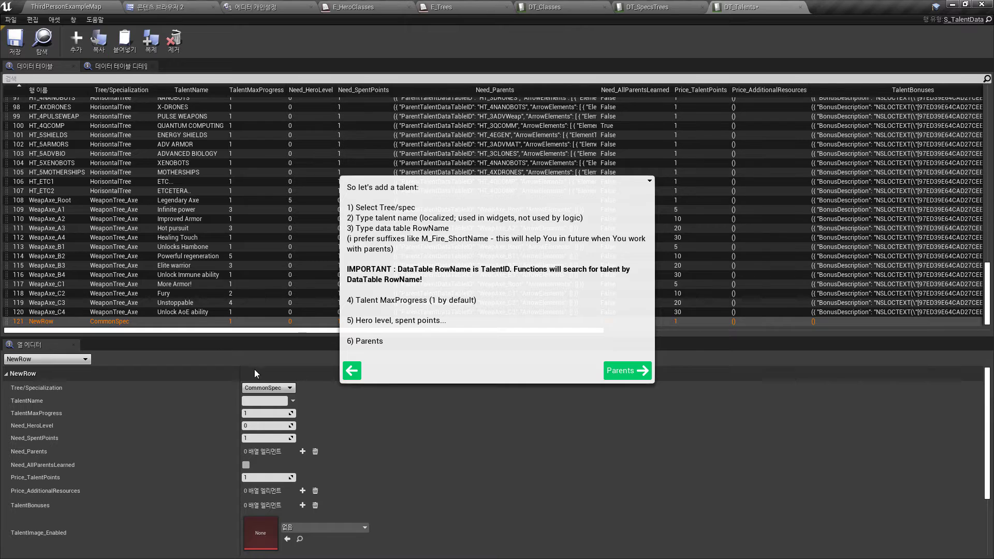
pyautogui.click(269, 389)
pyautogui.click(271, 437)
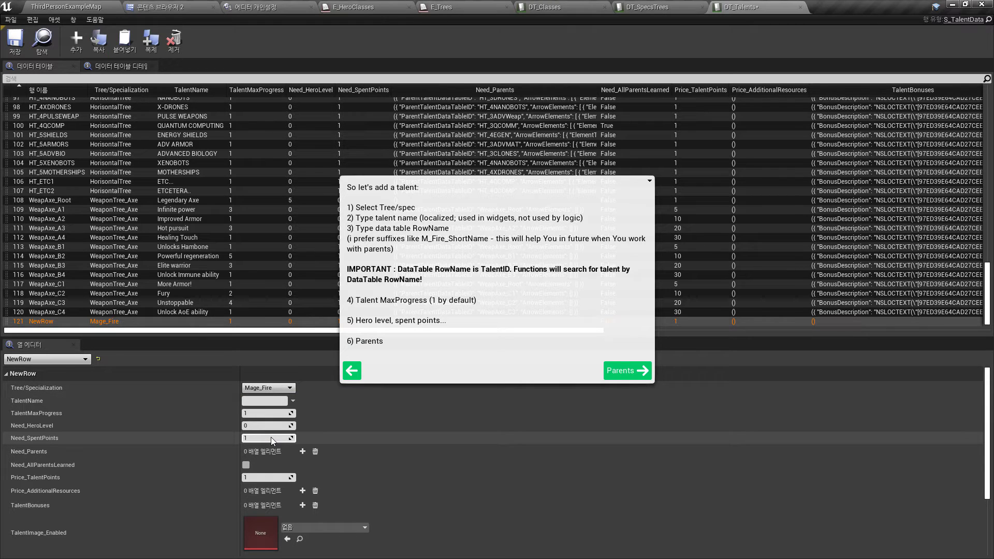
pyautogui.click(255, 400)
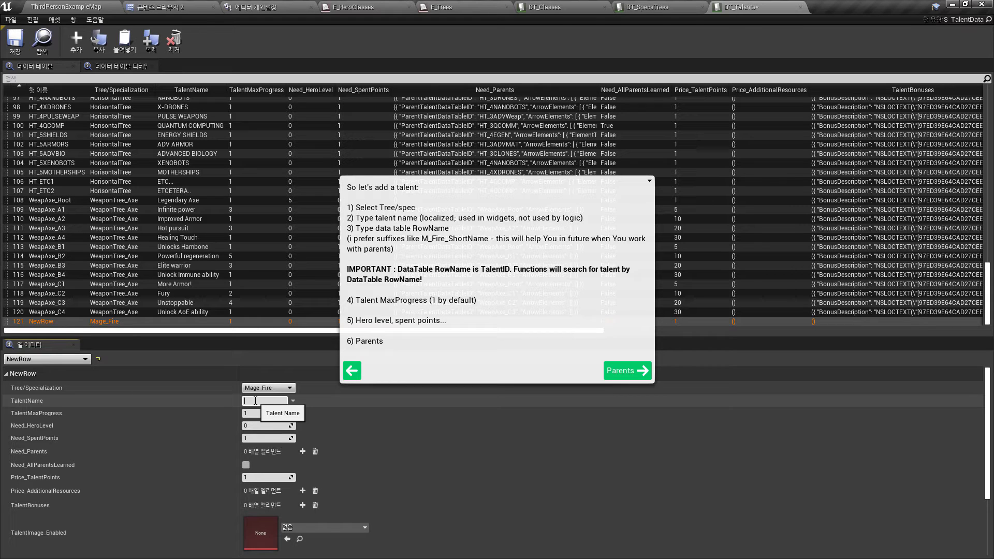
pyautogui.write('UpDSpeed')
pyautogui.press('Return')
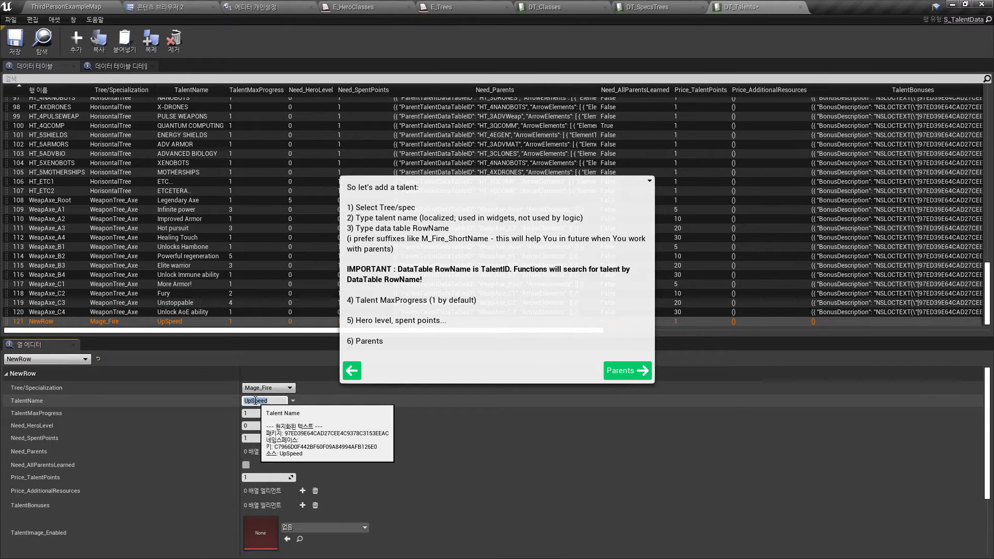
# - Rename the new talent row as M_F_UpSpeed and set its Need_SpentPoints to 0
pyautogui.rightClick(42, 321)
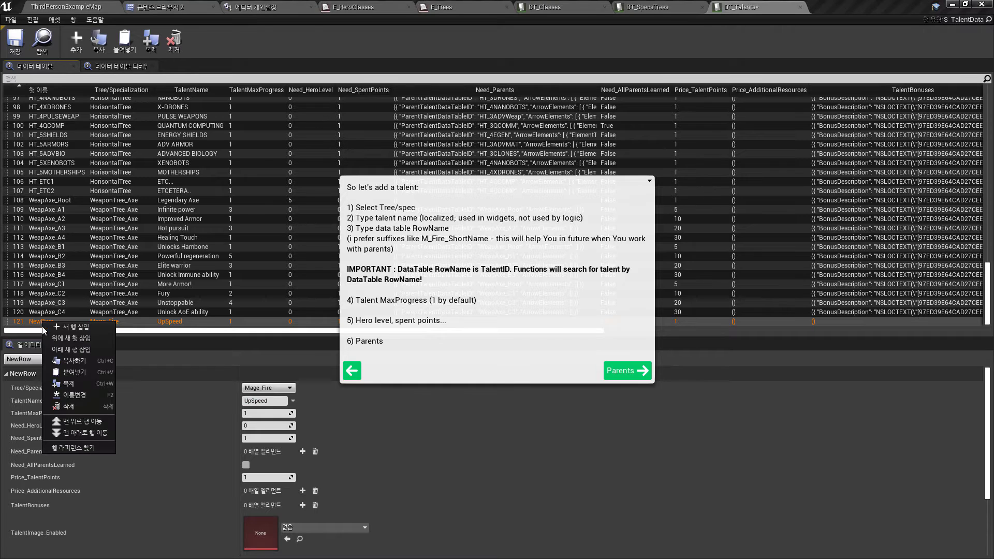
pyautogui.click(81, 396)
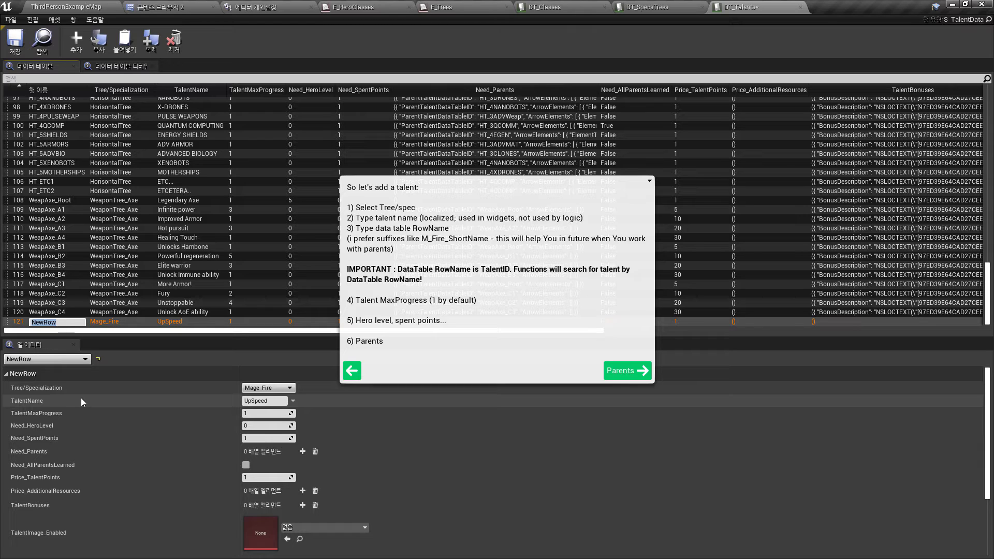
pyautogui.write('M_F_UpSpeed')
pyautogui.press('Return')
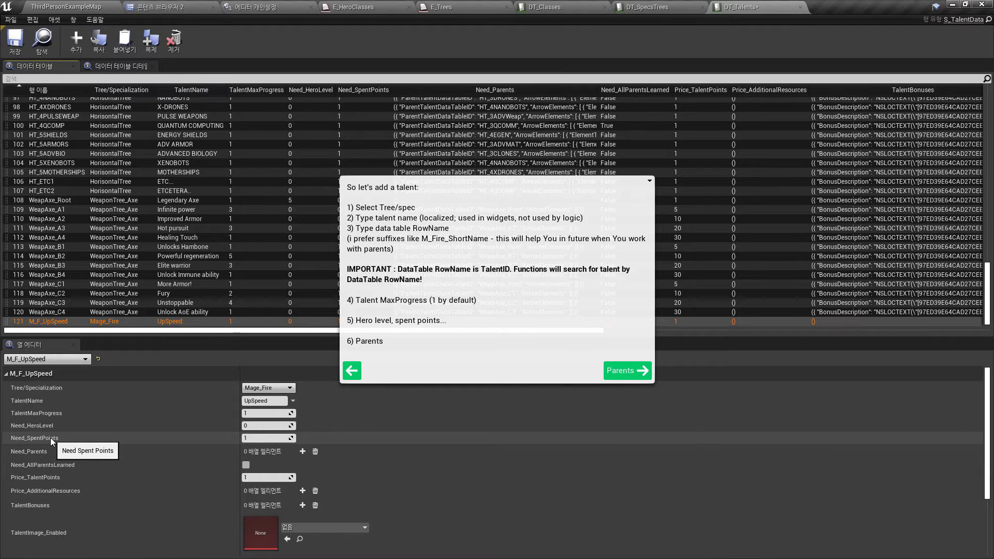
pyautogui.click(261, 439)
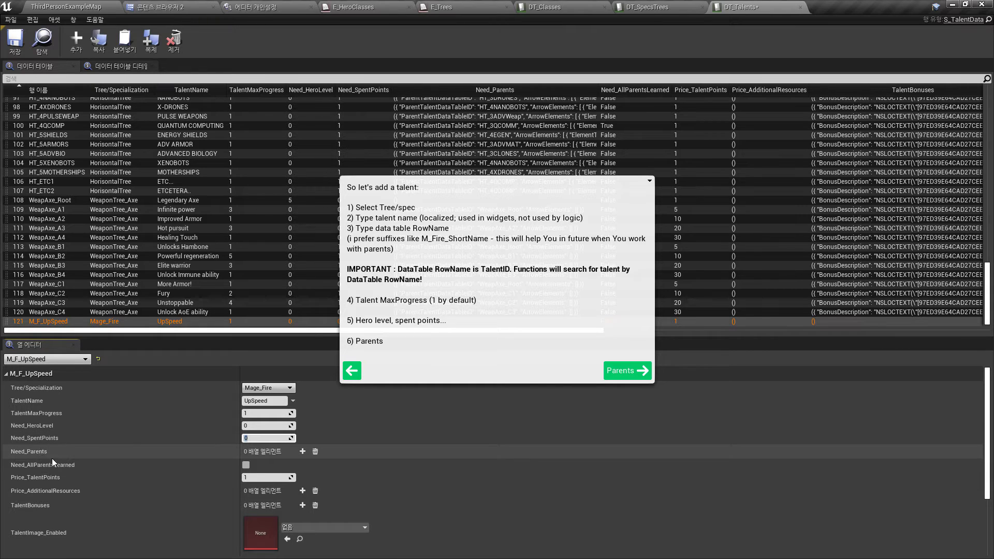
# - Add one TalentBonuses element to M_F_UpSpeed and set its BonusDescription to 캐릭터 속도를 향상시키는 스킬
pyautogui.scroll(-2, 210, 504)
pyautogui.scroll(-2, 210, 505)
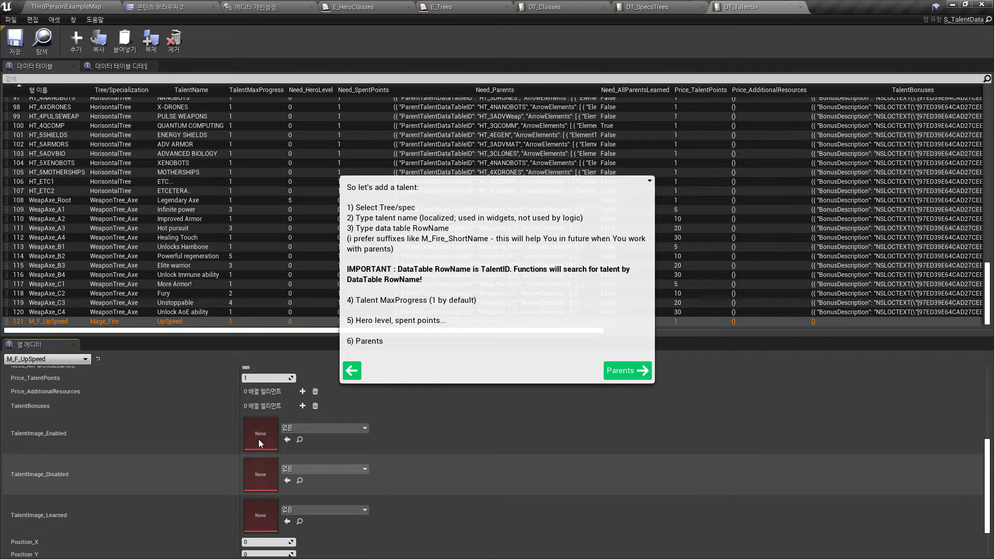
pyautogui.click(302, 406)
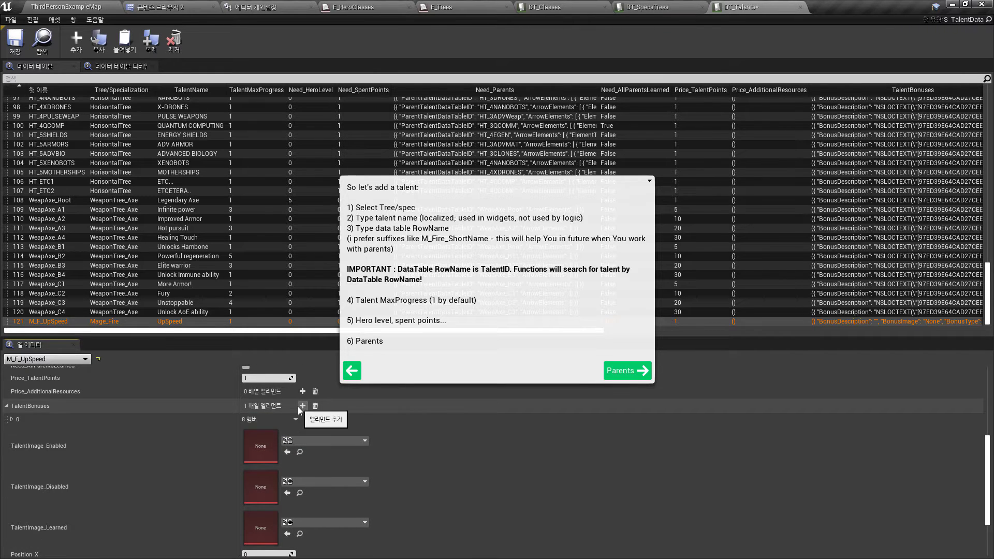
pyautogui.click(12, 420)
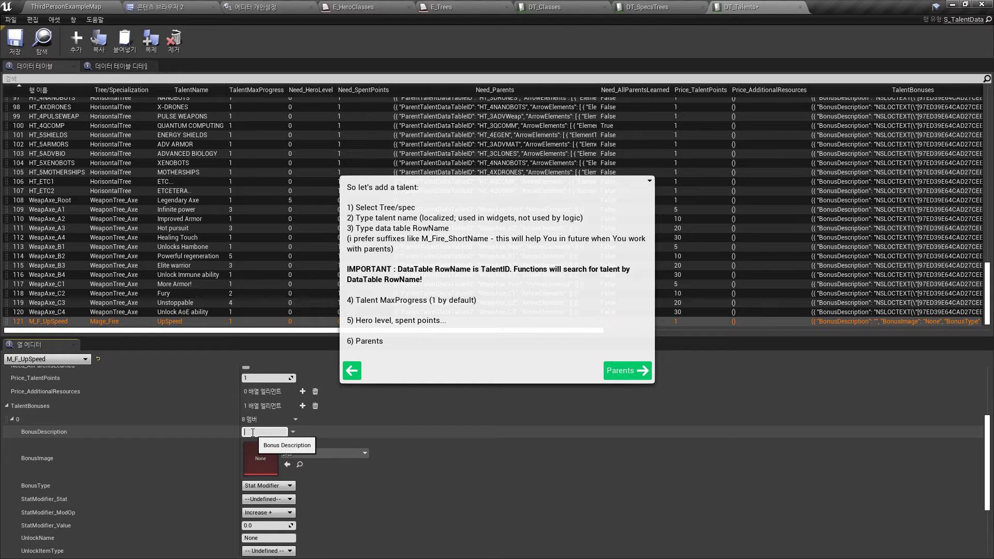
pyautogui.write('캐릭터 속도를 휘')
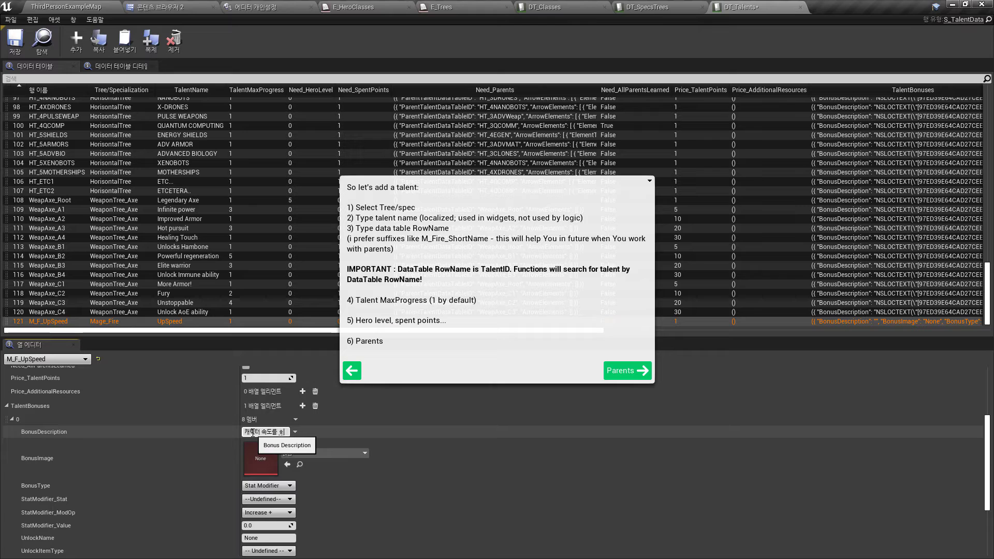
pyautogui.write('상시키는 스킬')
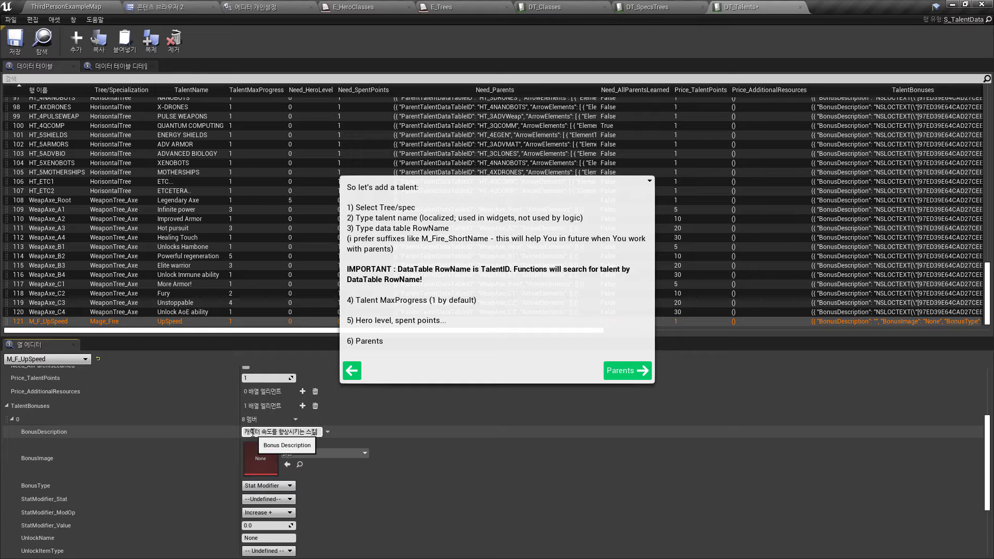
pyautogui.press('Return')
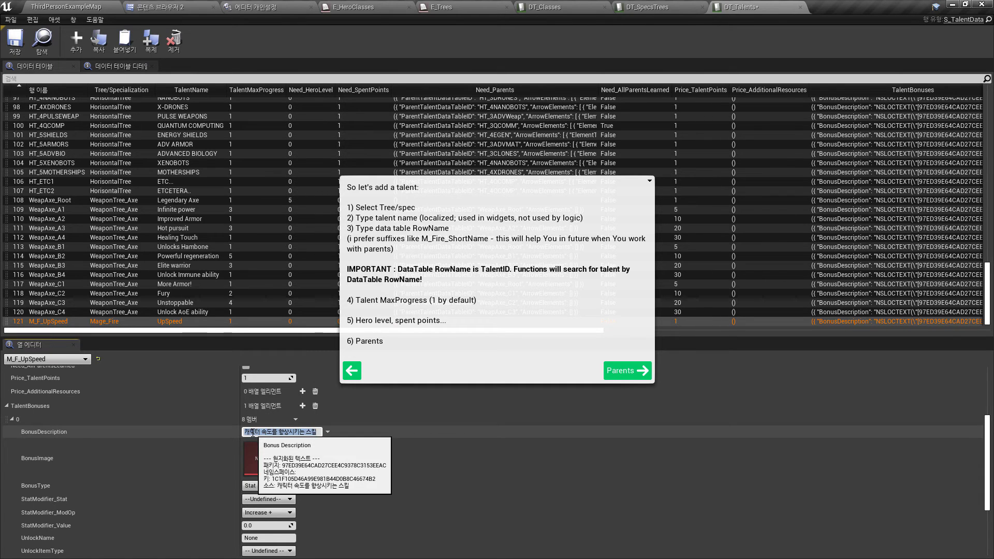
# - Assign the UE4_Mannequin_MAT_MASKA texture as the bonus's BonusImage
pyautogui.click(312, 454)
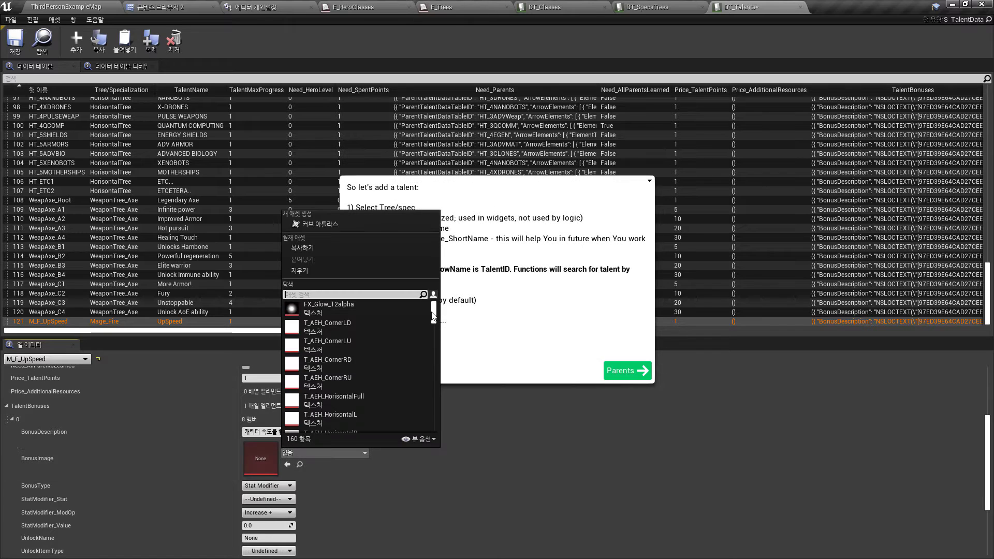
pyautogui.moveTo(434, 316); pyautogui.dragTo(424, 421)
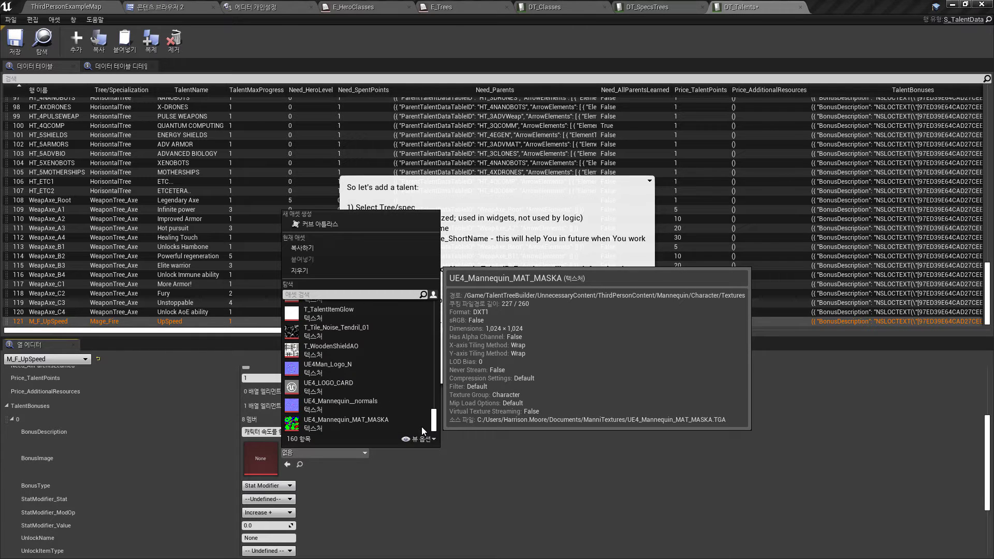
pyautogui.click(310, 426)
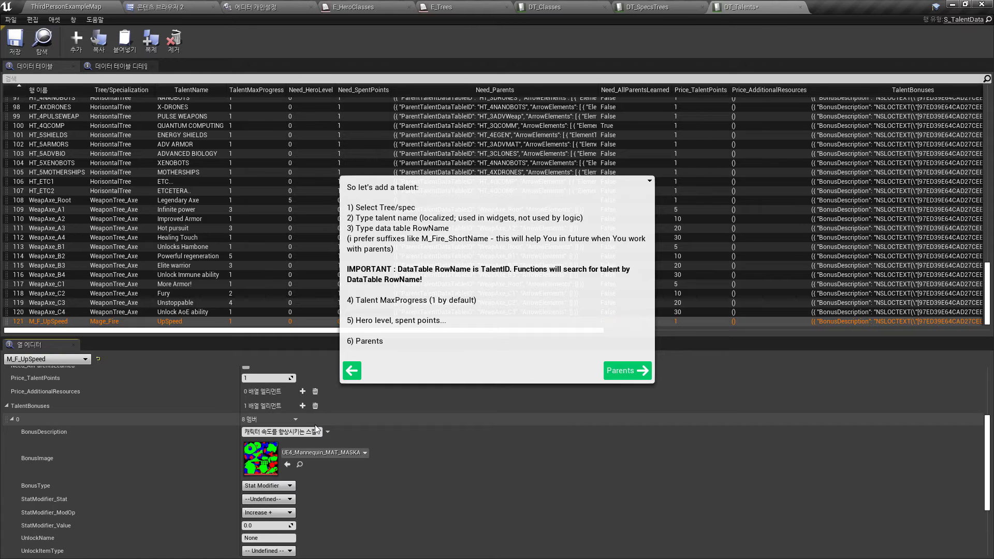
# - Configure the bonus as a Stat Modifier on Max Speed with the Increase + operation and a value of 50.0
pyautogui.click(286, 486)
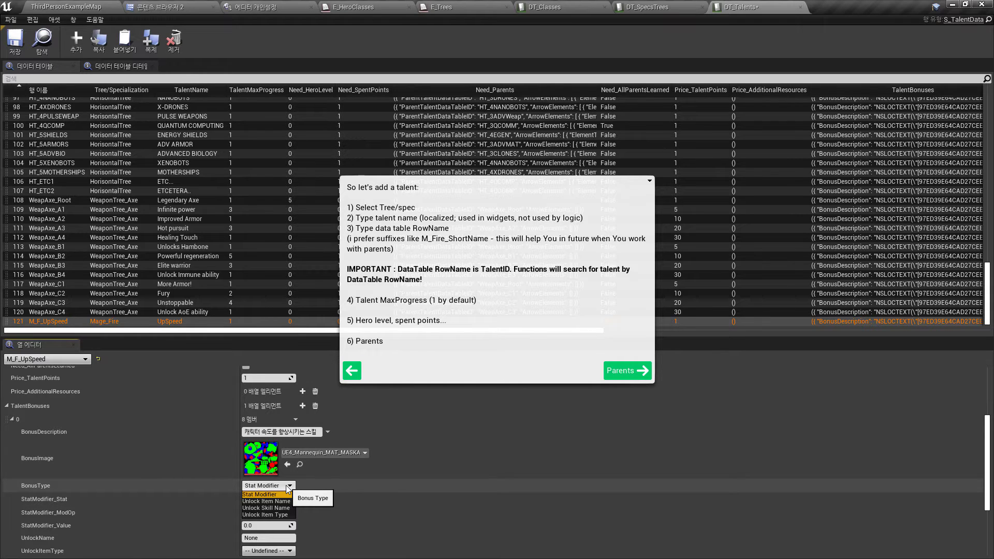
pyautogui.click(277, 495)
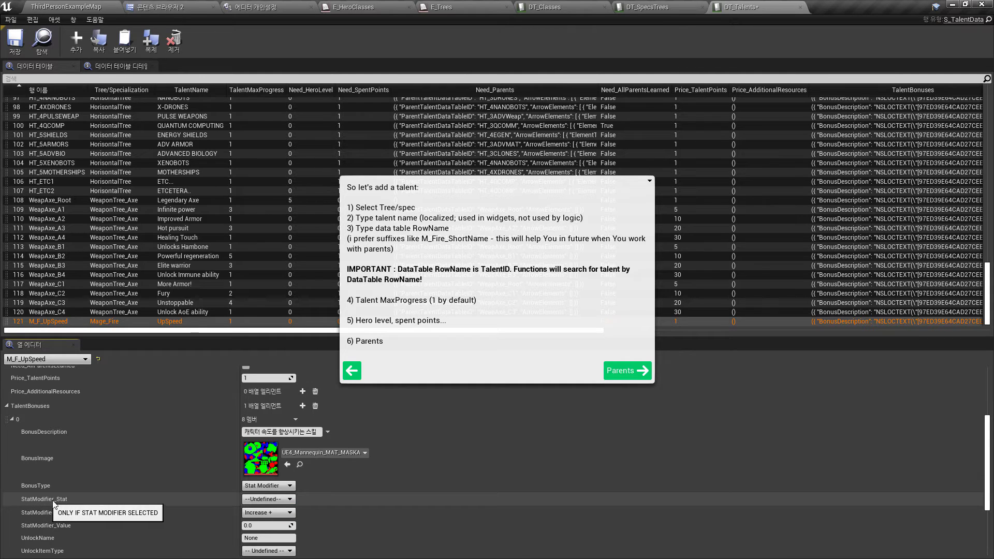
pyautogui.click(277, 500)
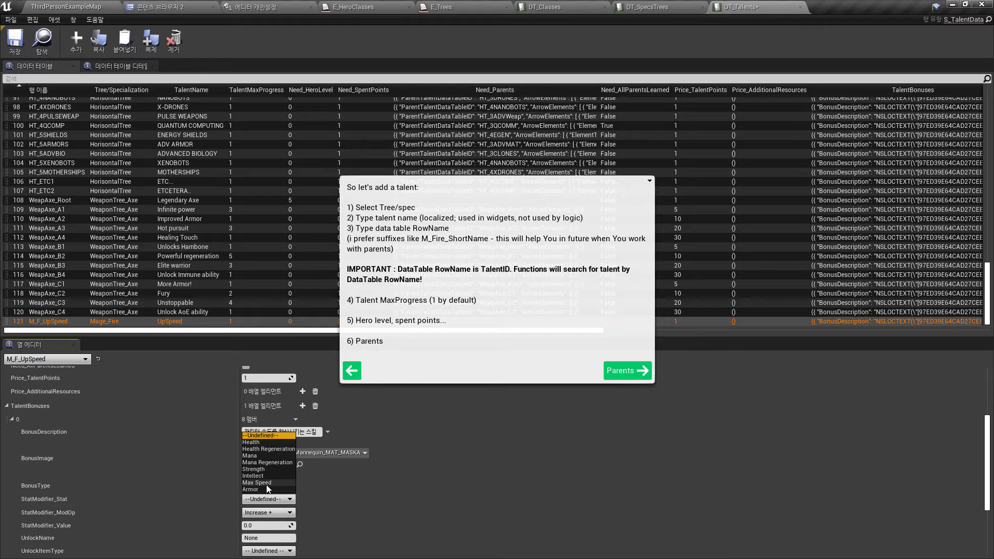
pyautogui.click(267, 483)
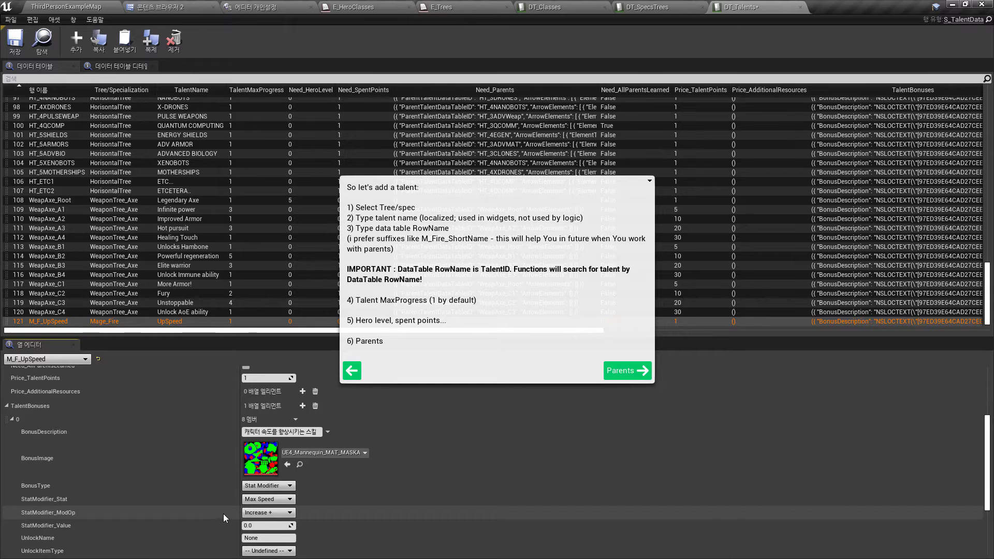
pyautogui.click(286, 513)
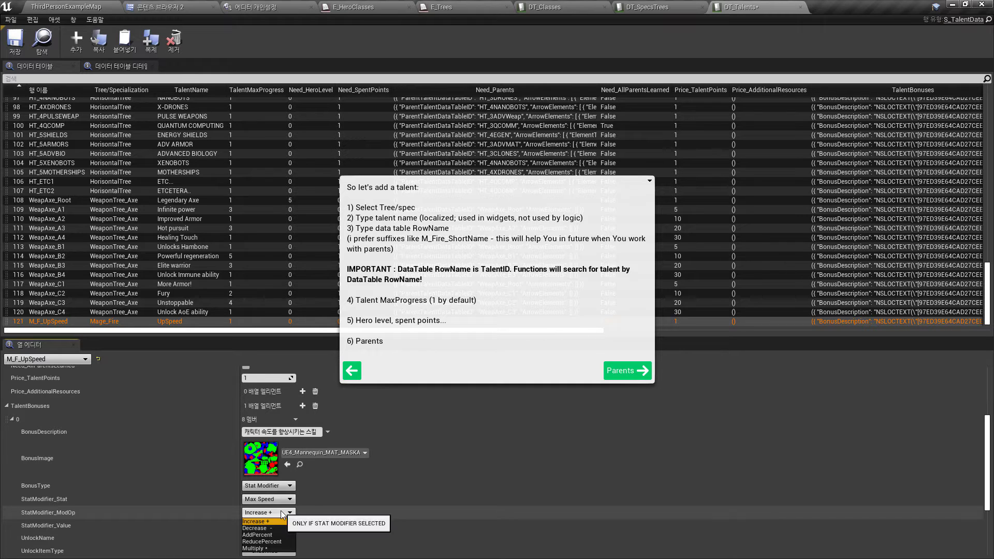
pyautogui.click(269, 522)
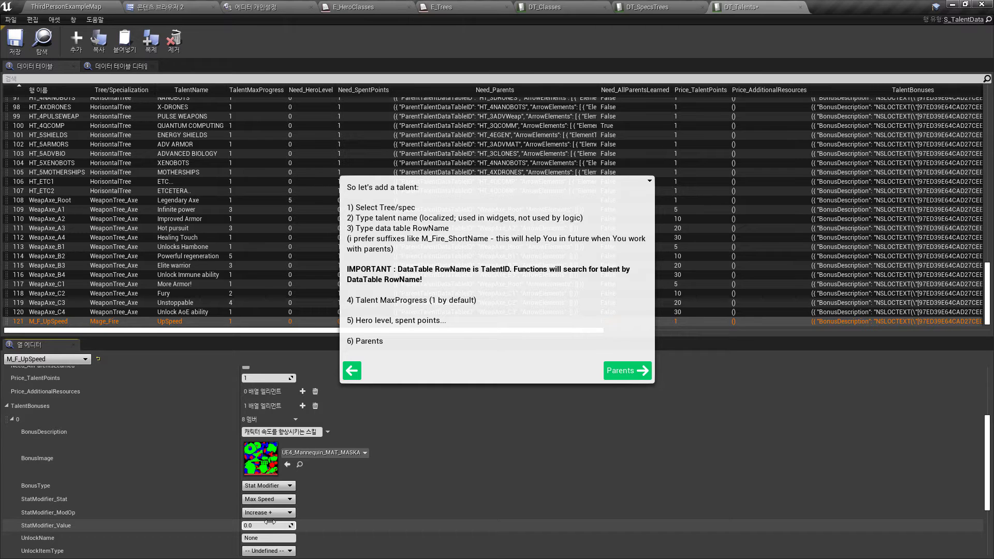
pyautogui.click(261, 525)
pyautogui.write('50.0')
# - Review the remaining fields of the M_F_UpSpeed row and save the DT_Talents data table
pyautogui.scroll(-2, 312, 524)
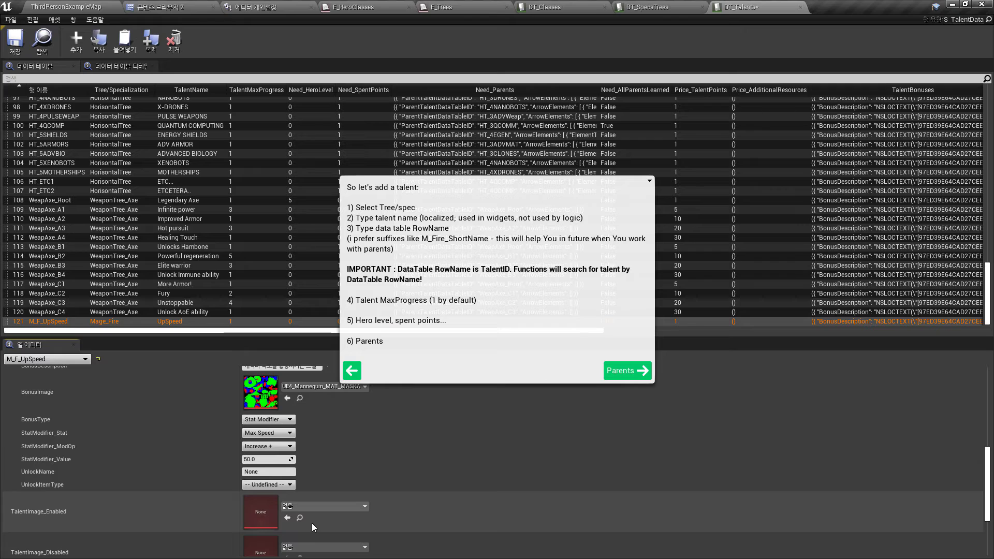
pyautogui.scroll(-1, 312, 523)
pyautogui.scroll(-3, 312, 523)
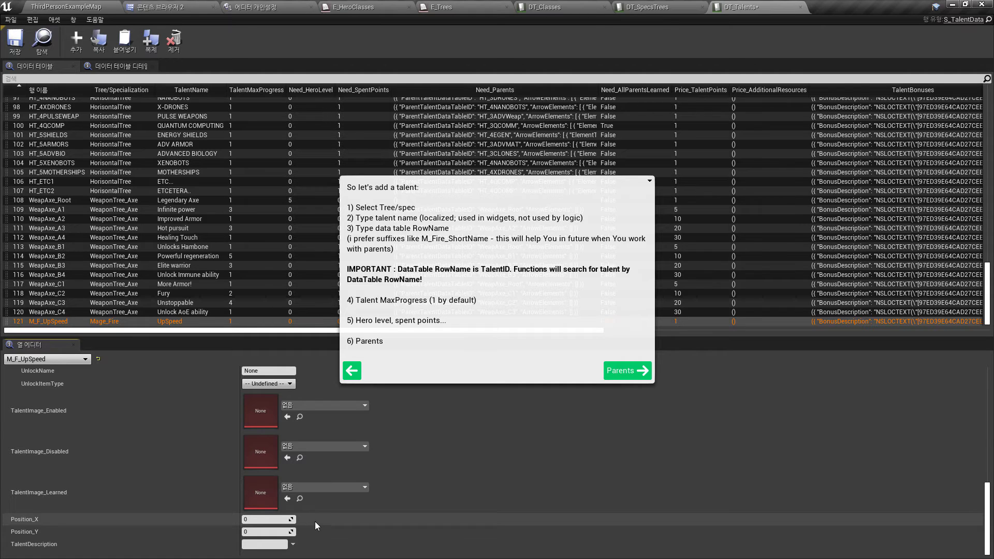
pyautogui.click(13, 46)
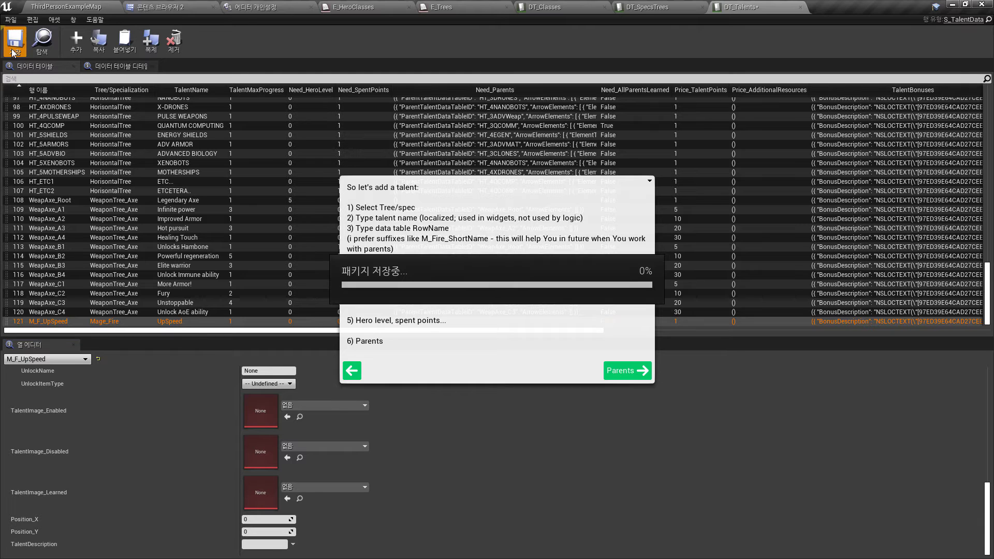
# - Return to the level editor, page through the tutorial from Parents to How it works, and exit the tutorial
pyautogui.click(57, 11)
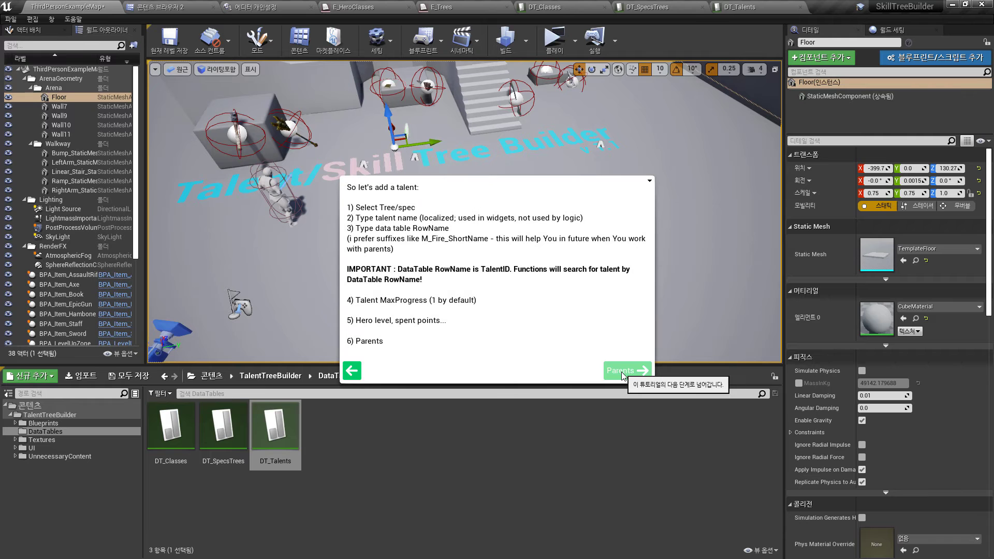
pyautogui.click(621, 373)
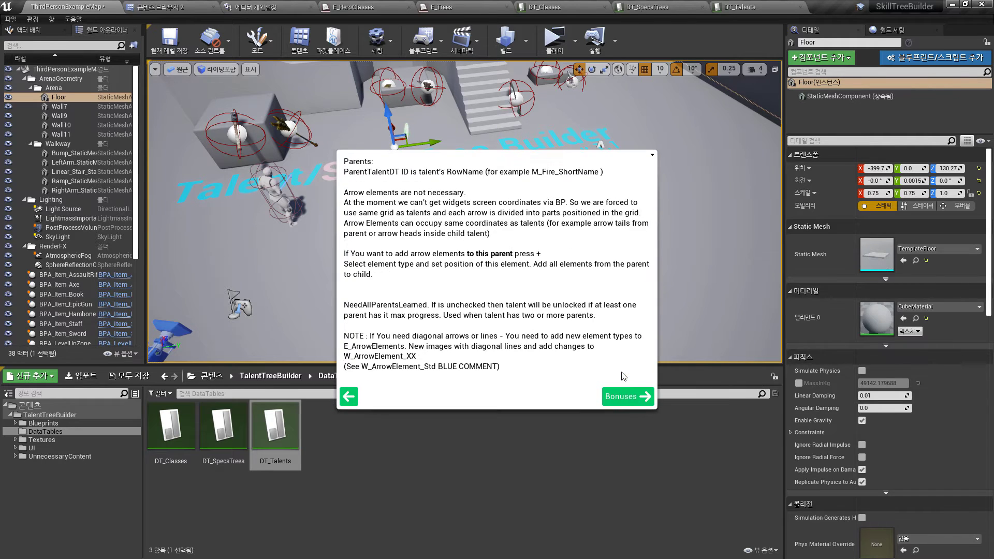
pyautogui.click(621, 397)
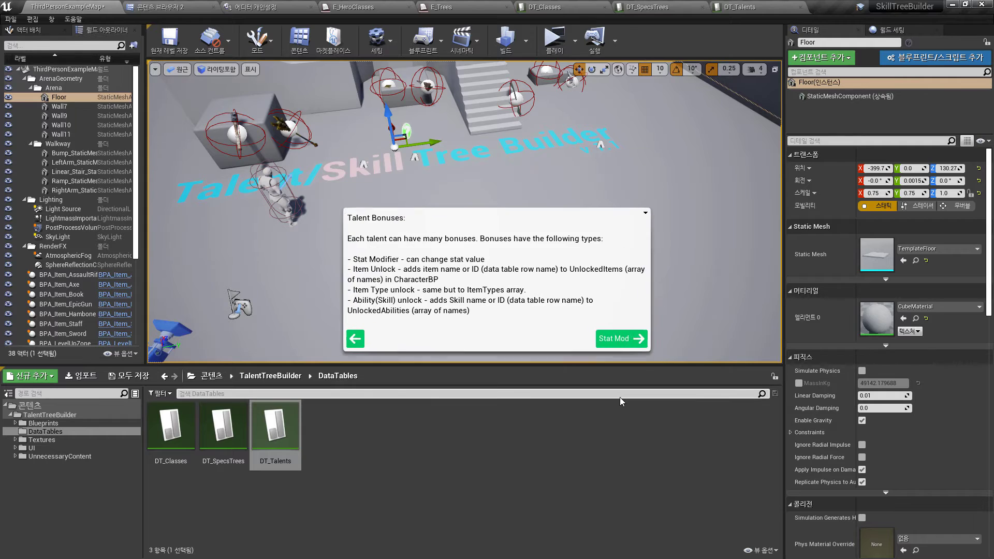
pyautogui.click(621, 346)
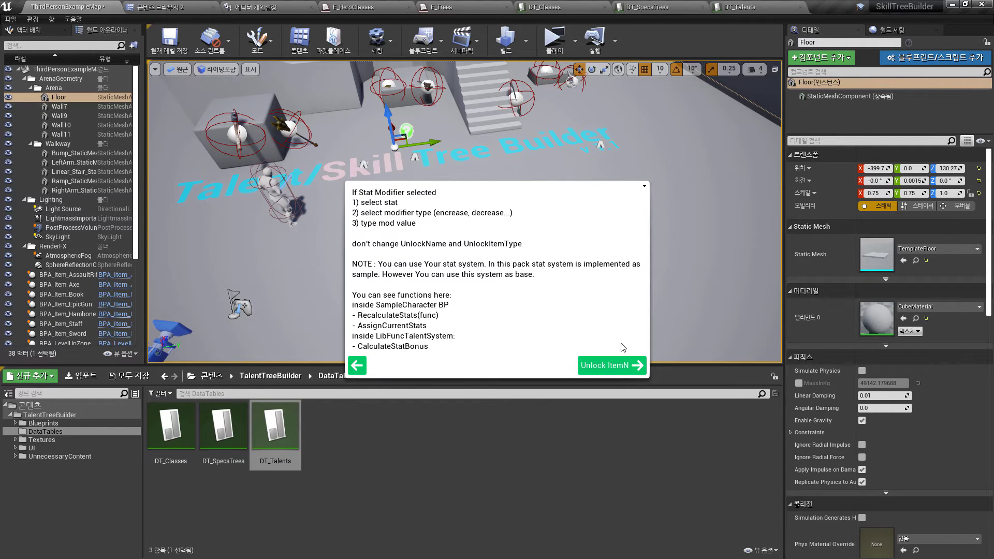
pyautogui.click(616, 370)
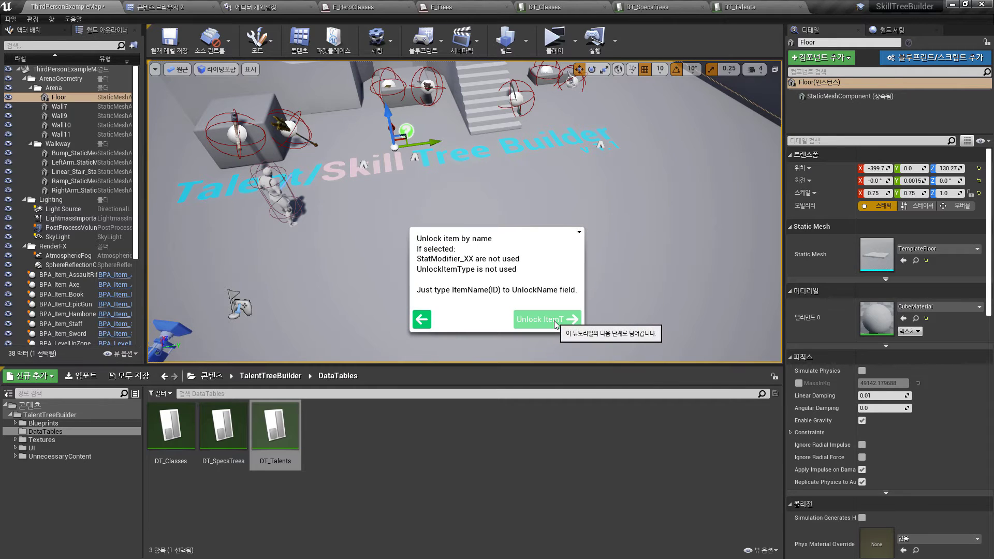
pyautogui.click(556, 320)
pyautogui.click(603, 337)
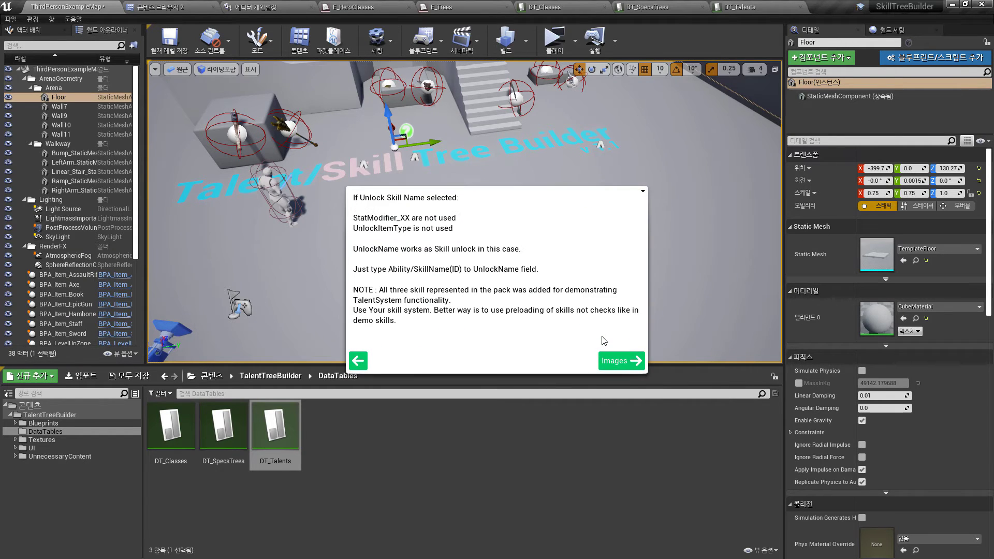
pyautogui.click(609, 361)
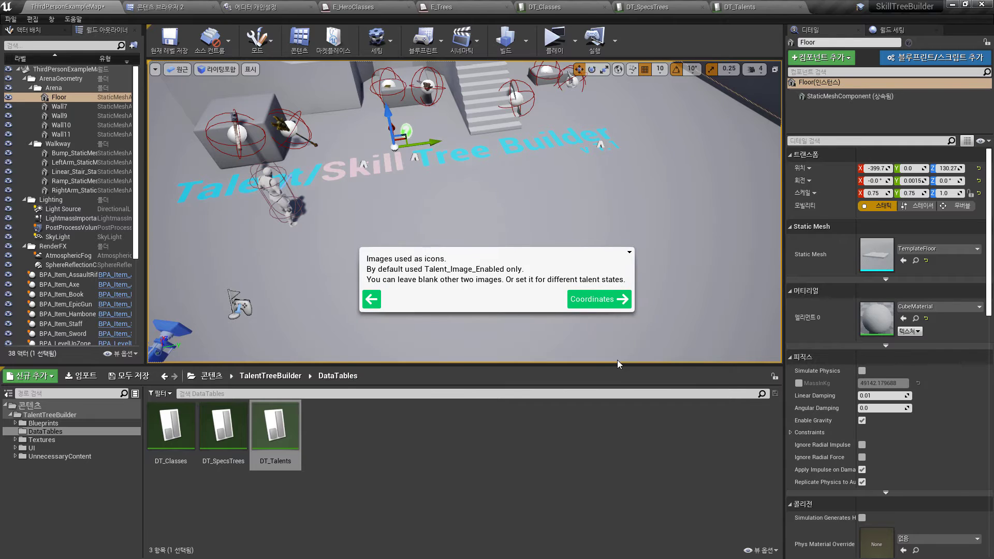
pyautogui.click(601, 300)
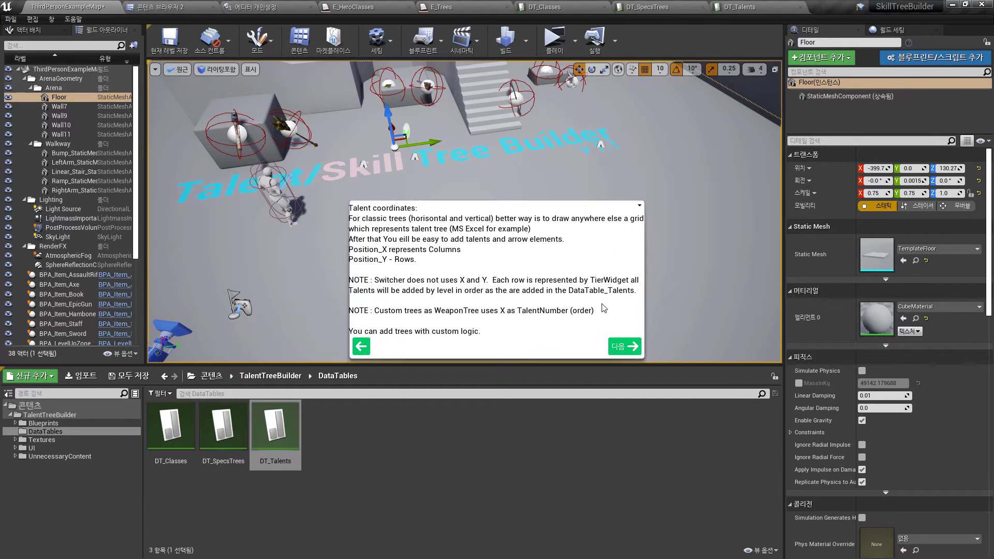
pyautogui.click(639, 345)
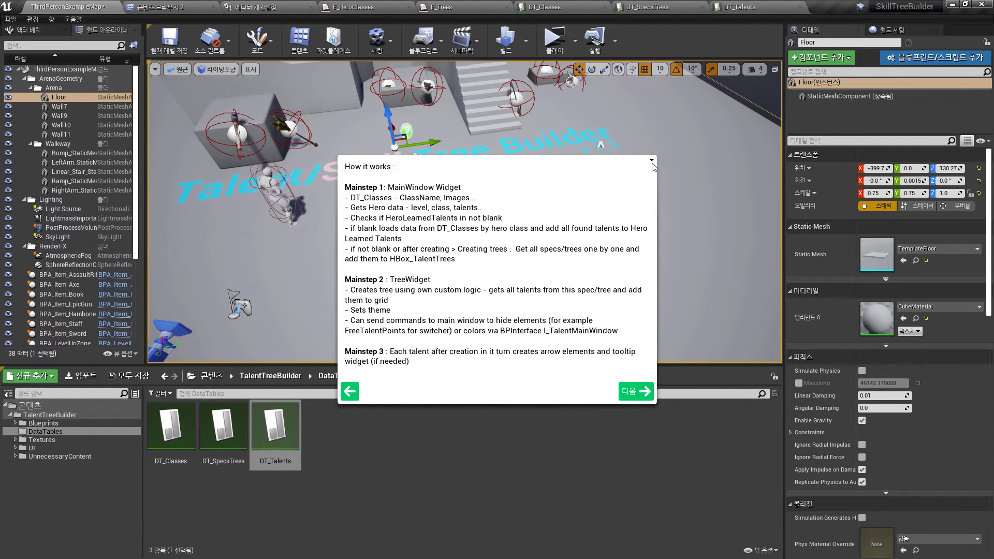
pyautogui.click(652, 161)
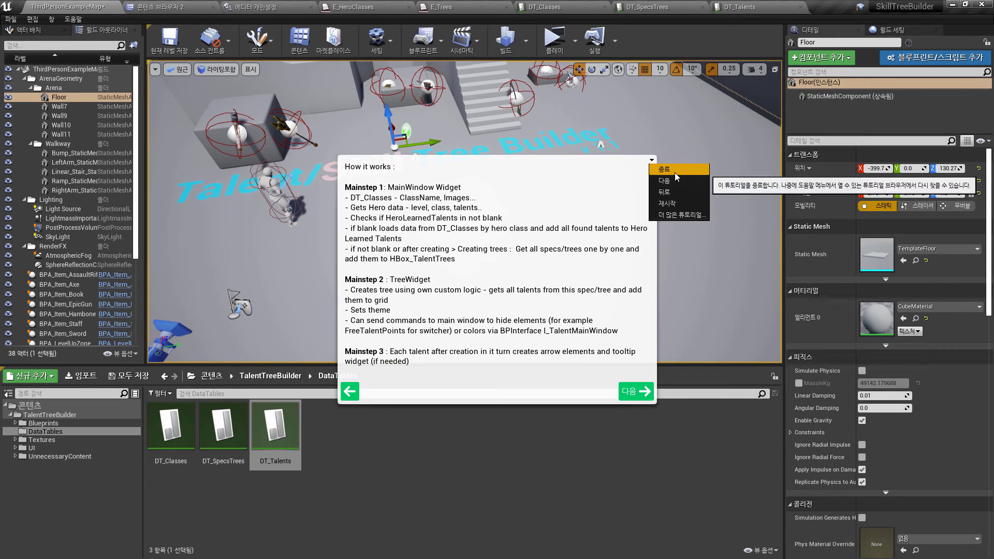
pyautogui.click(675, 172)
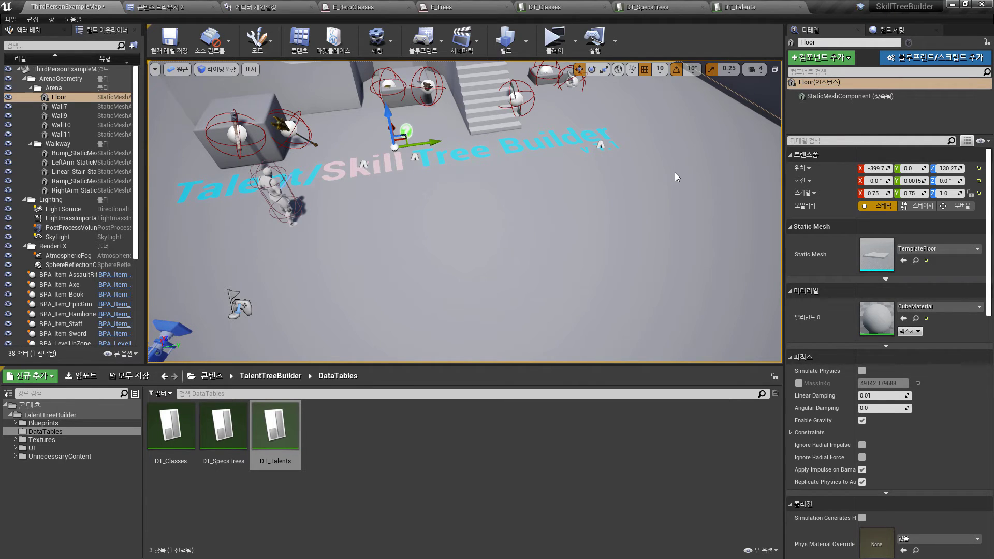
# - Select the ThirdPersonCharacter in the level and set its Class to Mage
pyautogui.click(268, 180)
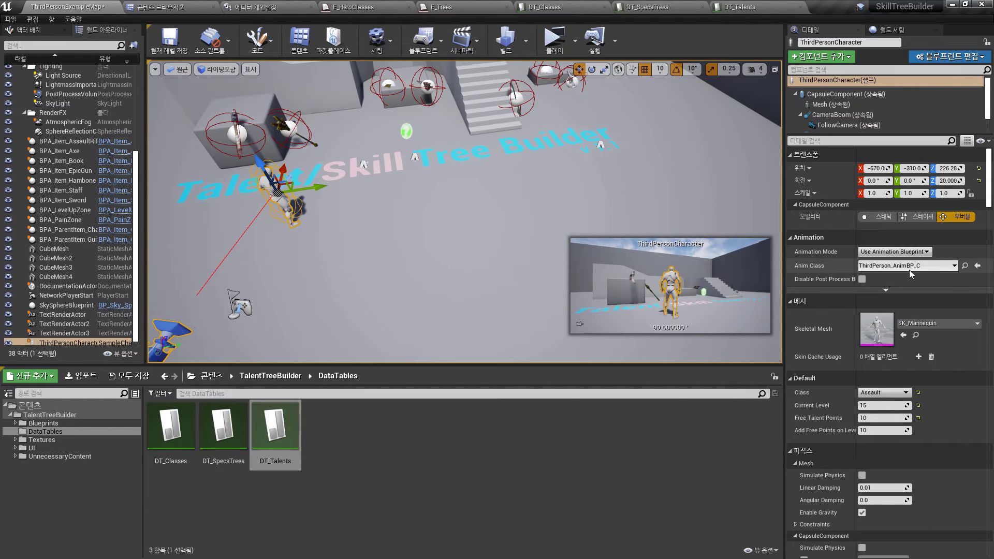
pyautogui.click(883, 393)
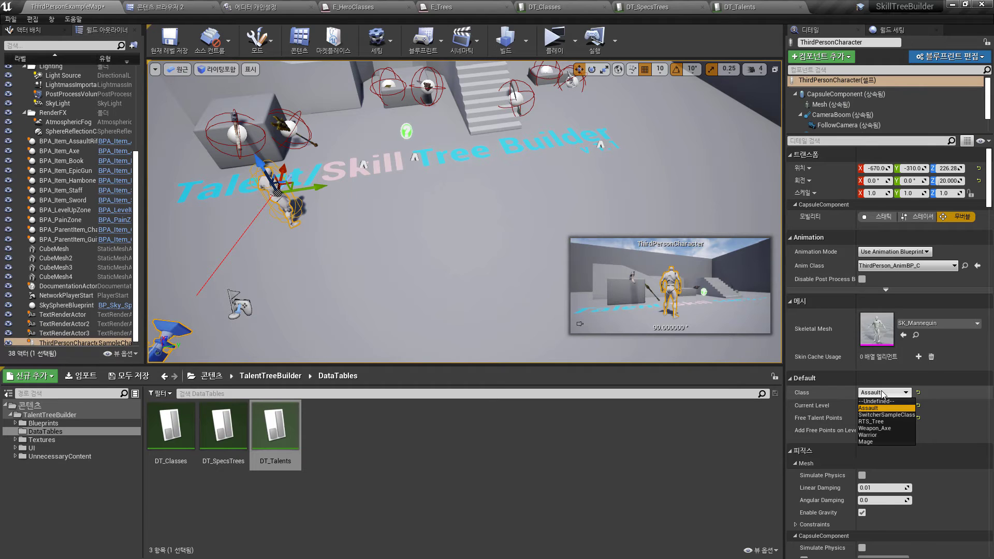
pyautogui.click(824, 407)
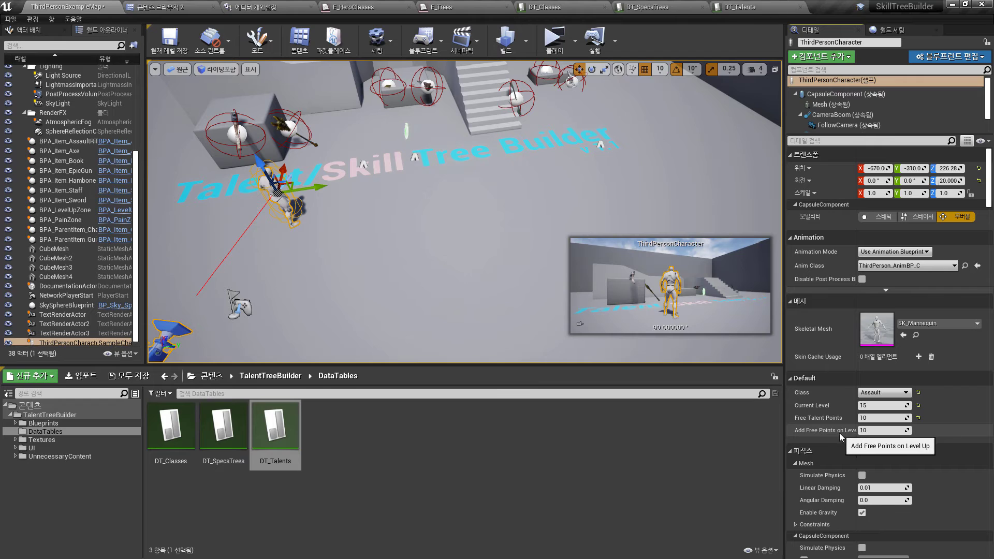
pyautogui.click(883, 393)
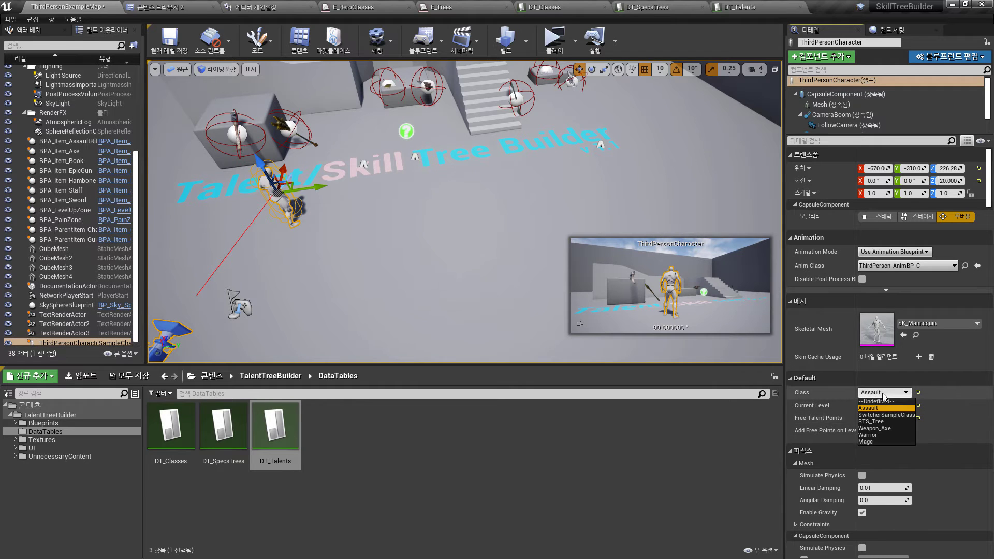
pyautogui.click(871, 441)
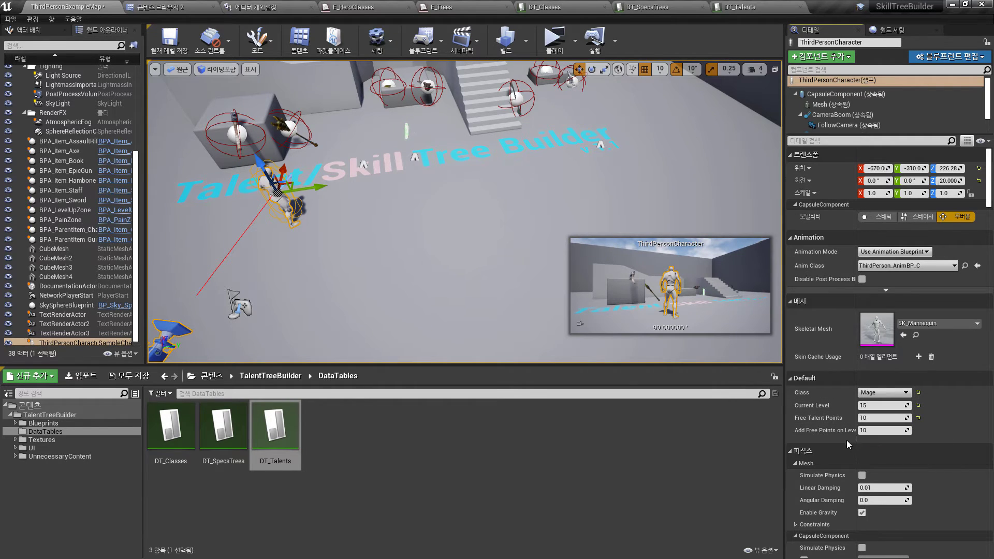
# - Save the current level and launch the game preview
pyautogui.click(170, 39)
pyautogui.click(556, 42)
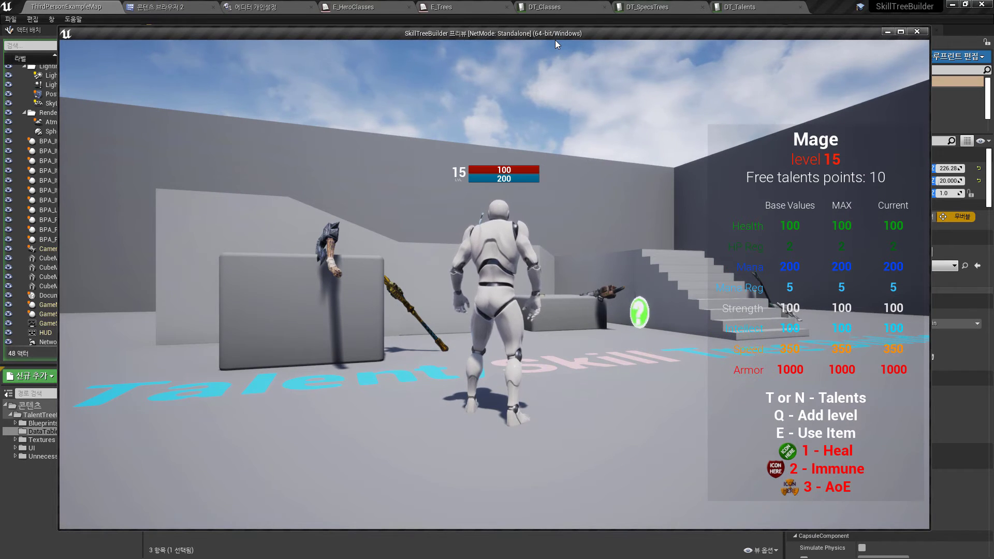
# - Open the talents window in the running preview, learn the UpSpeed talent in the Mage_Fire tree, and end the preview
pyautogui.click(571, 261)
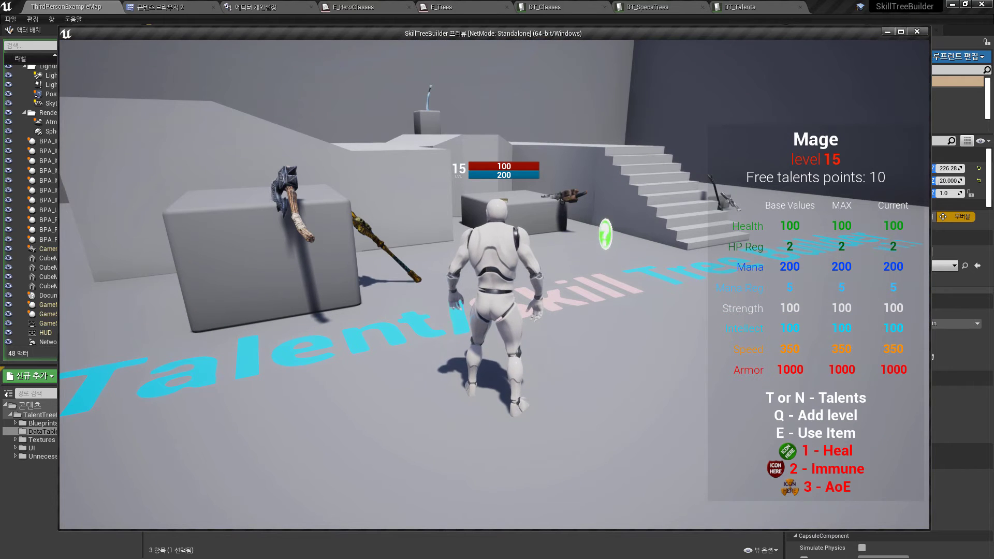
pyautogui.press('t')
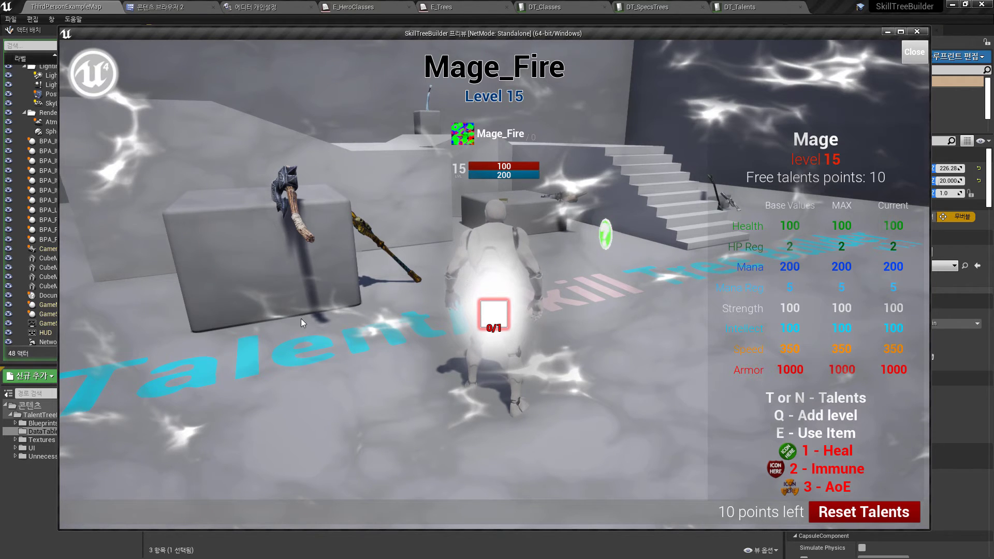
pyautogui.moveTo(486, 324)
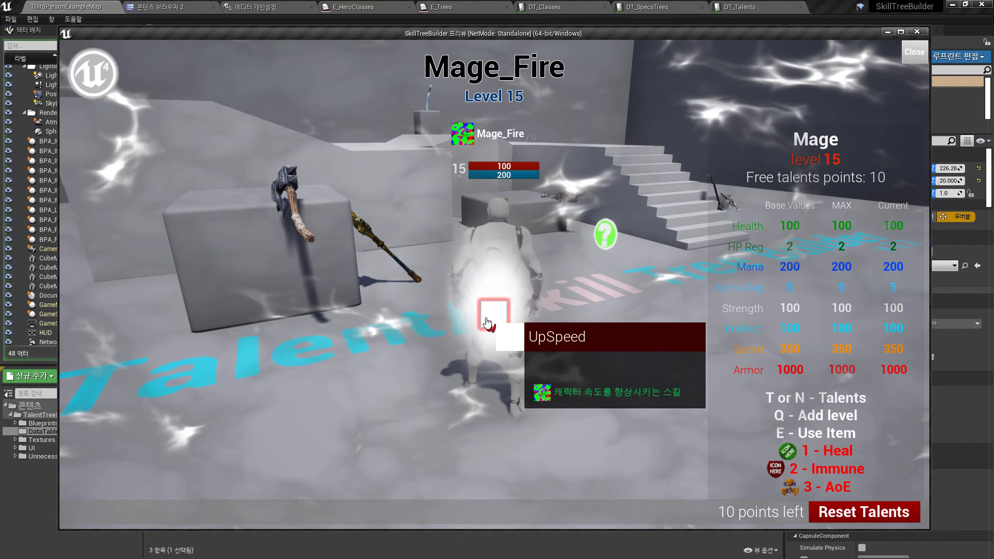
pyautogui.click(486, 322)
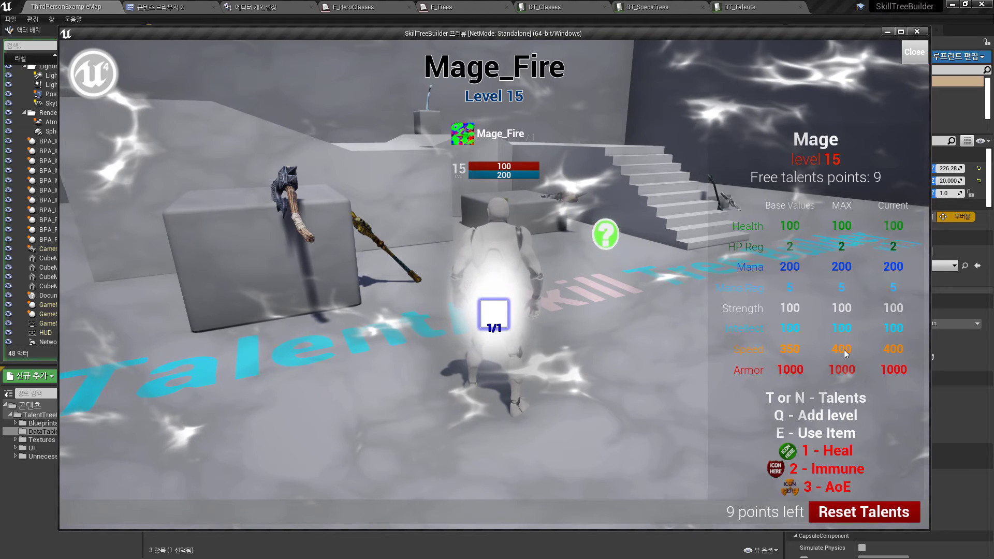
pyautogui.click(913, 33)
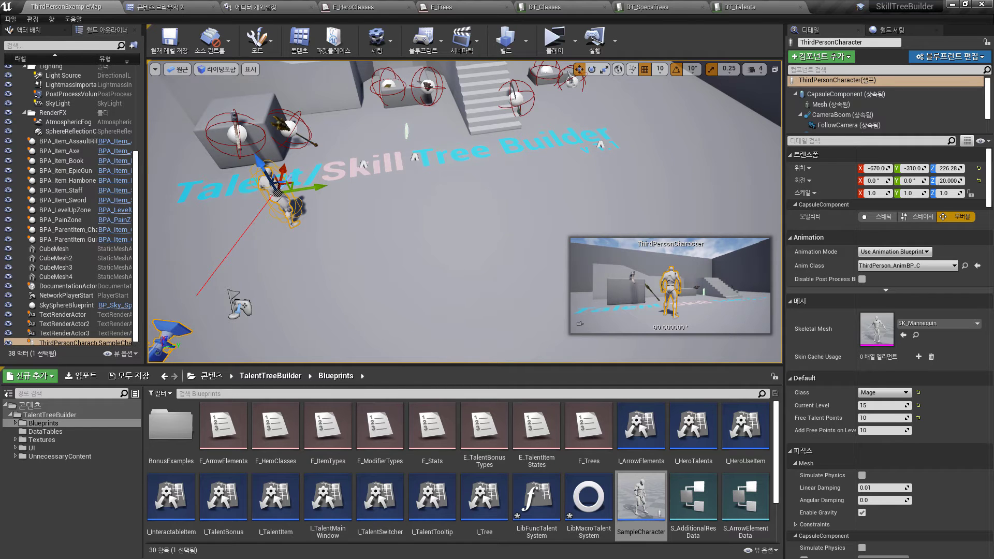
# - Open the SampleCharacter blueprint and look over the node groups in its event graph
pyautogui.doubleClick(642, 502)
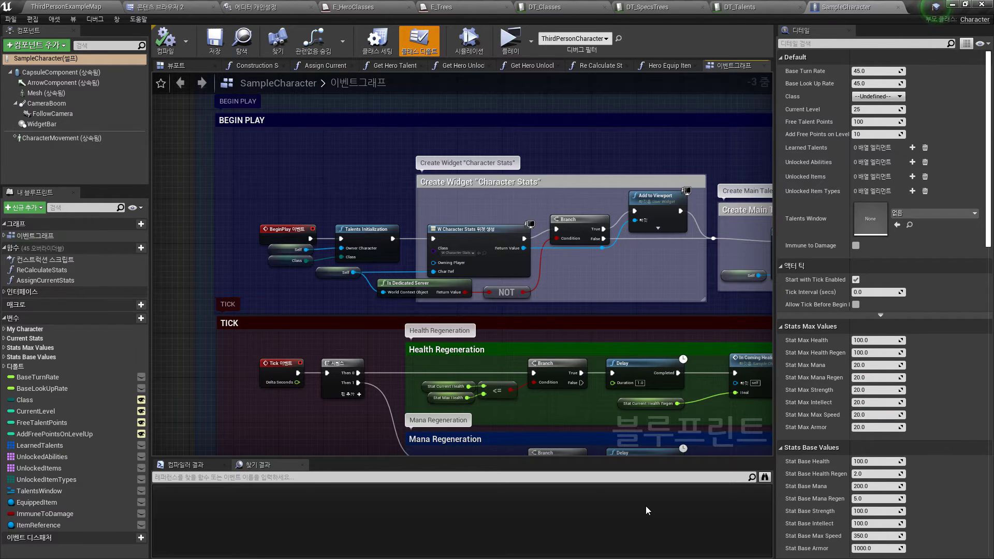
pyautogui.scroll(-3, 496, 292)
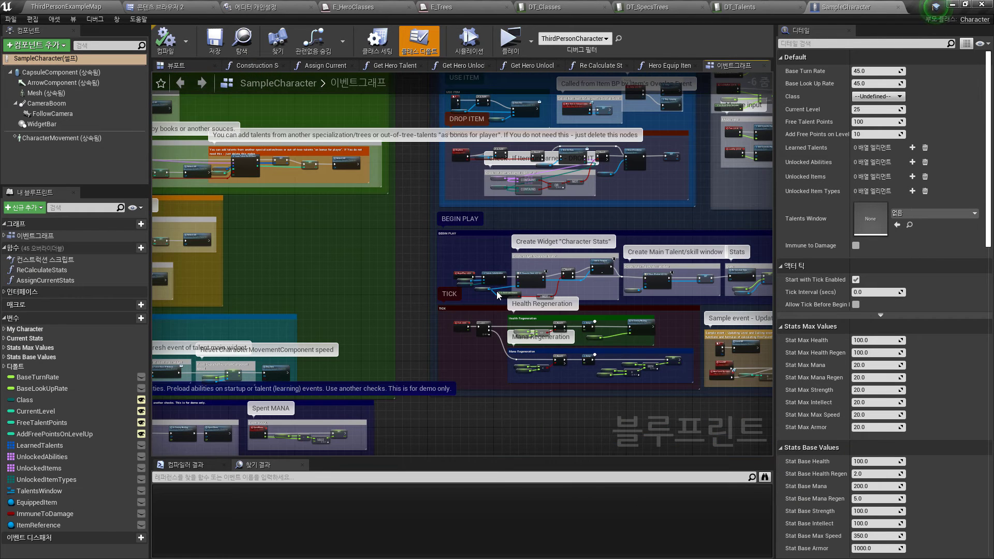